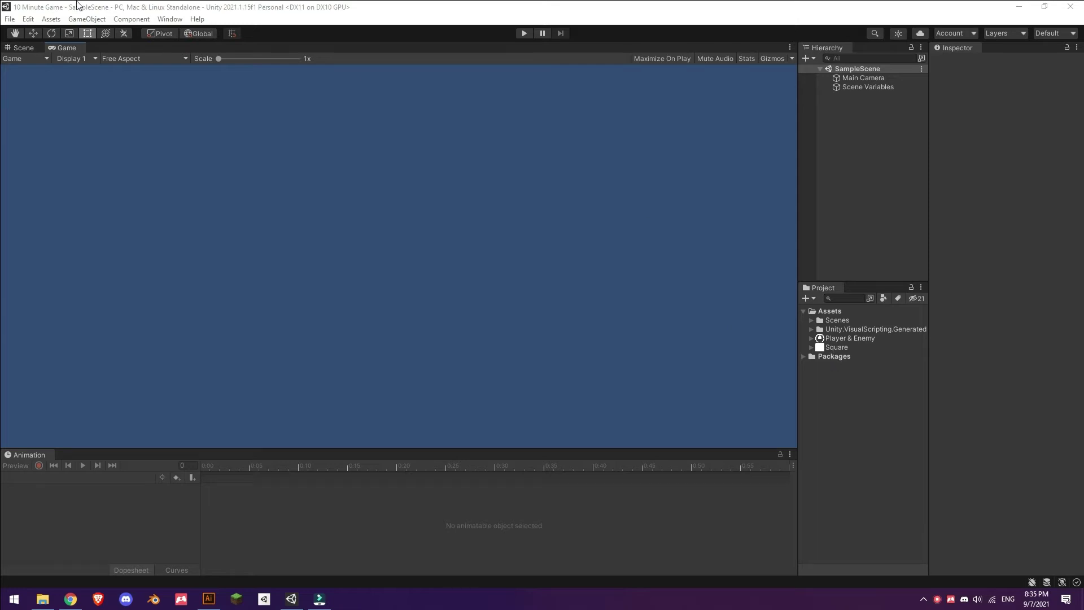
# Place the Player & Enemy sprite in the scene with its Script Machine and Lookat Mouse scripts, then frame it
pyautogui.click(12, 48)
pyautogui.moveTo(830, 215); pyautogui.dragTo(849, 94)
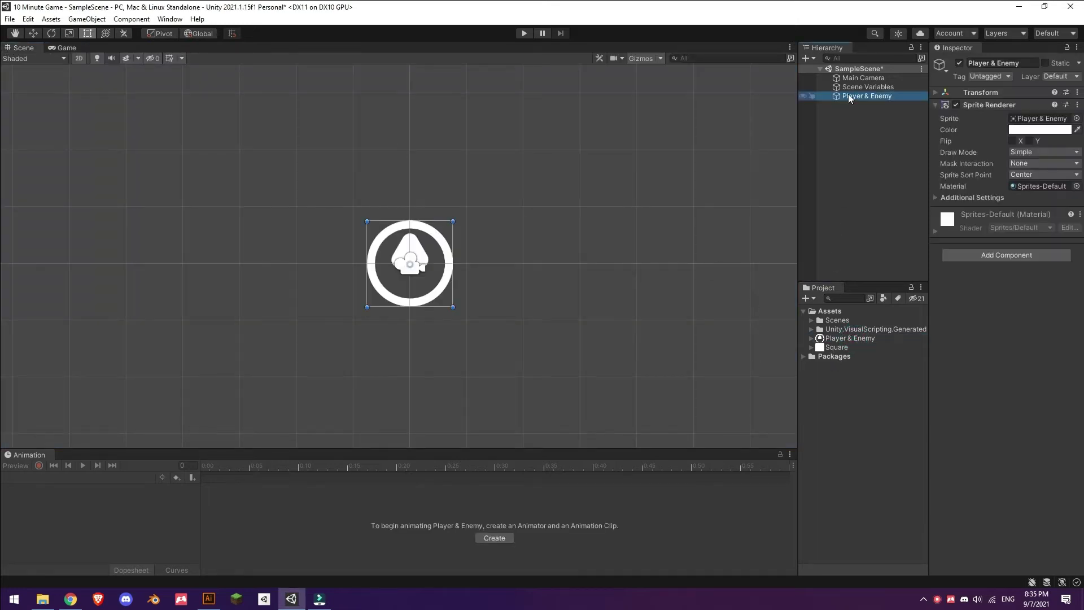
pyautogui.click(1077, 105)
pyautogui.click(419, 121)
pyautogui.press('f')
pyautogui.press('r')
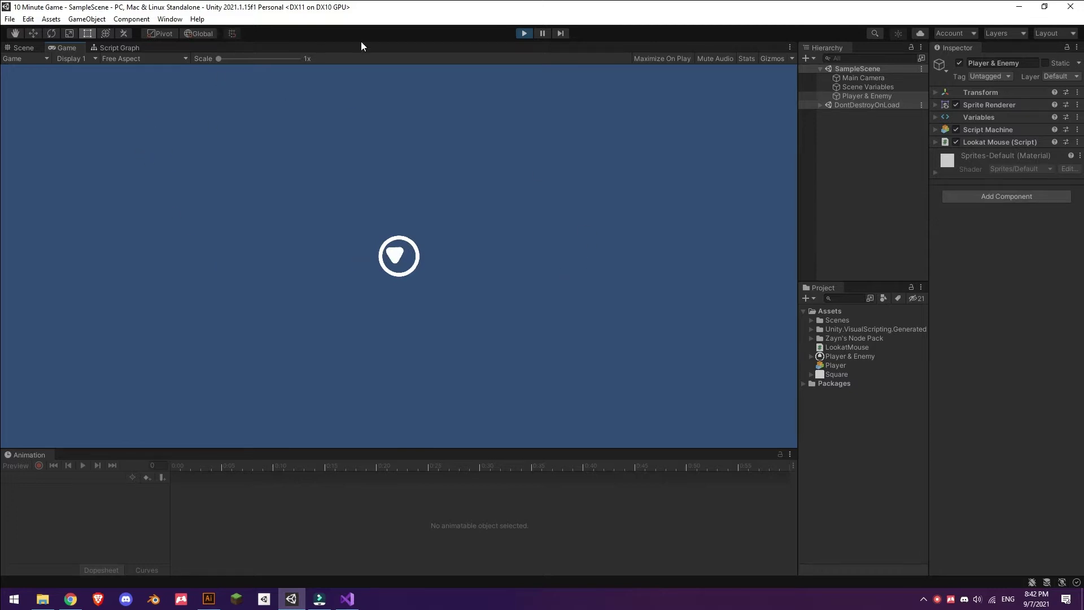
# Stop play mode and set the sprite's Scale X to 0.3
pyautogui.click(525, 33)
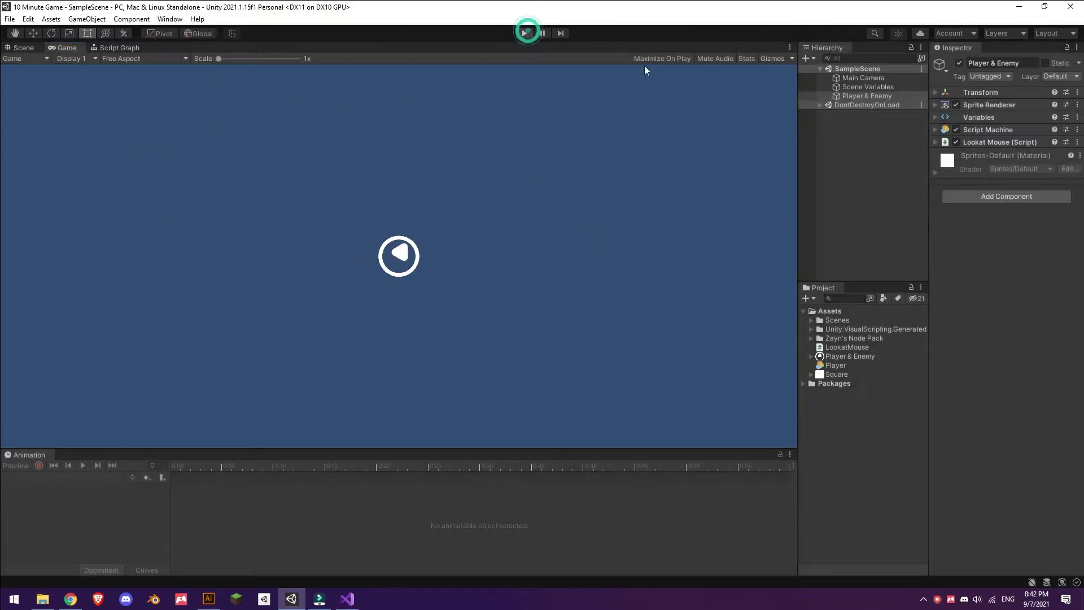
pyautogui.click(1001, 92)
pyautogui.write('0.3')
pyautogui.press('Tab')
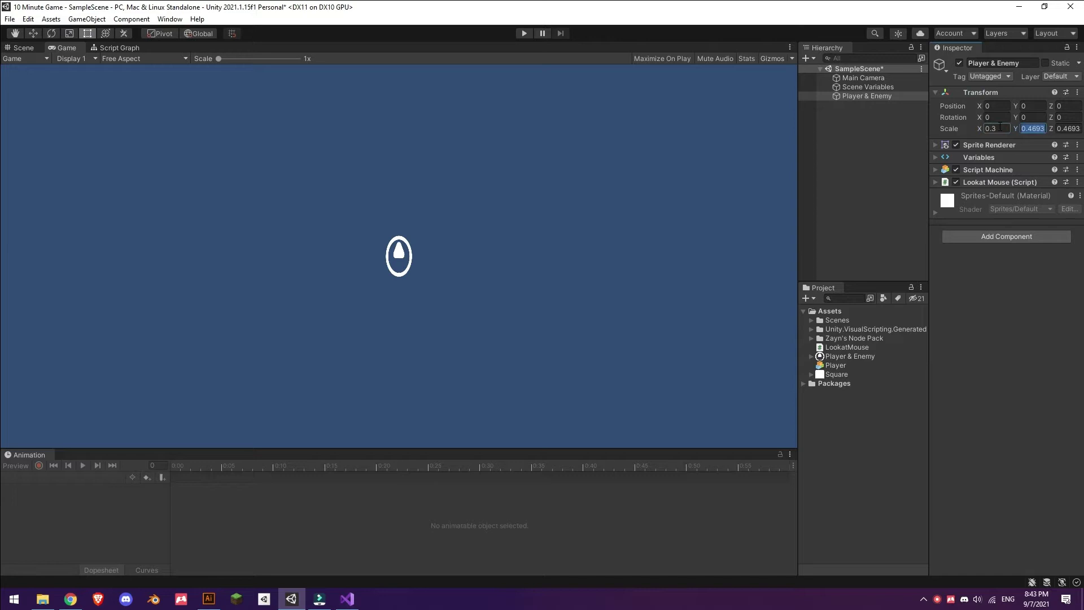
# Set the Main Camera background colour to light grey (CFCFCF)
pyautogui.click(857, 79)
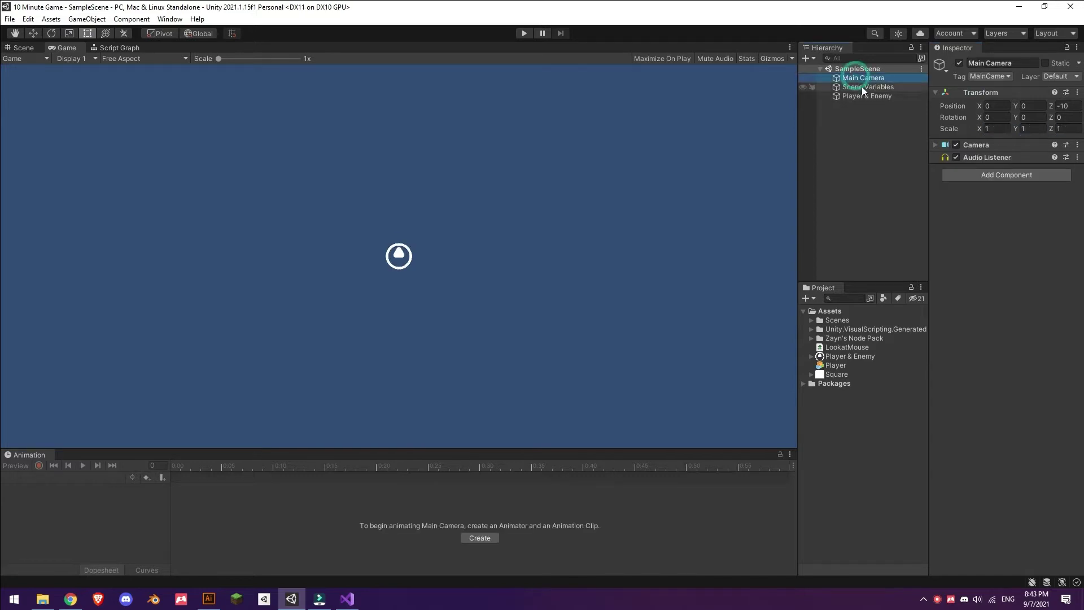
pyautogui.click(979, 143)
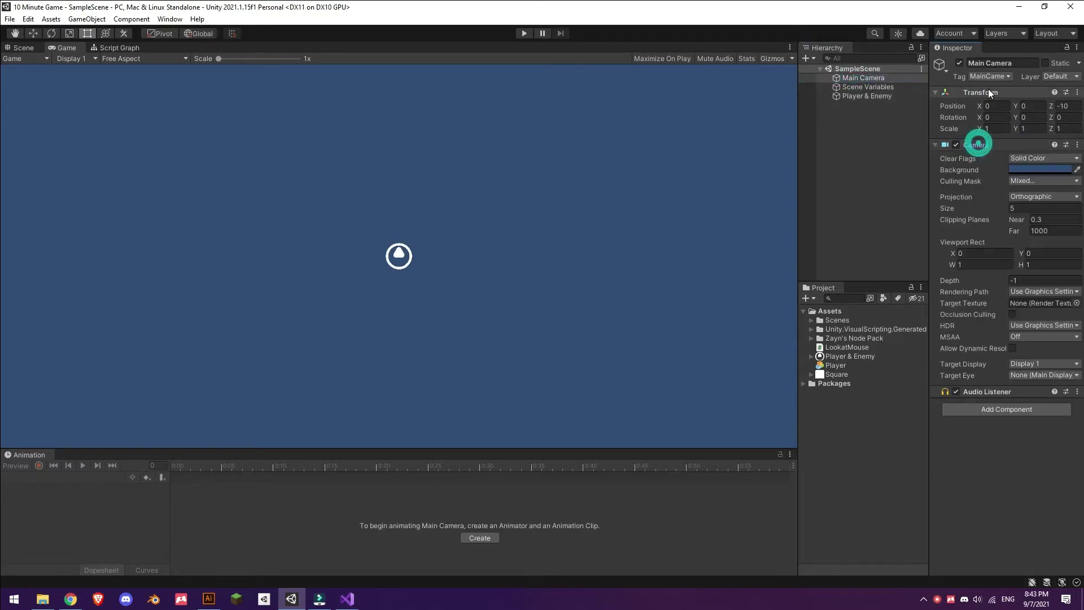
pyautogui.click(994, 93)
pyautogui.click(1038, 131)
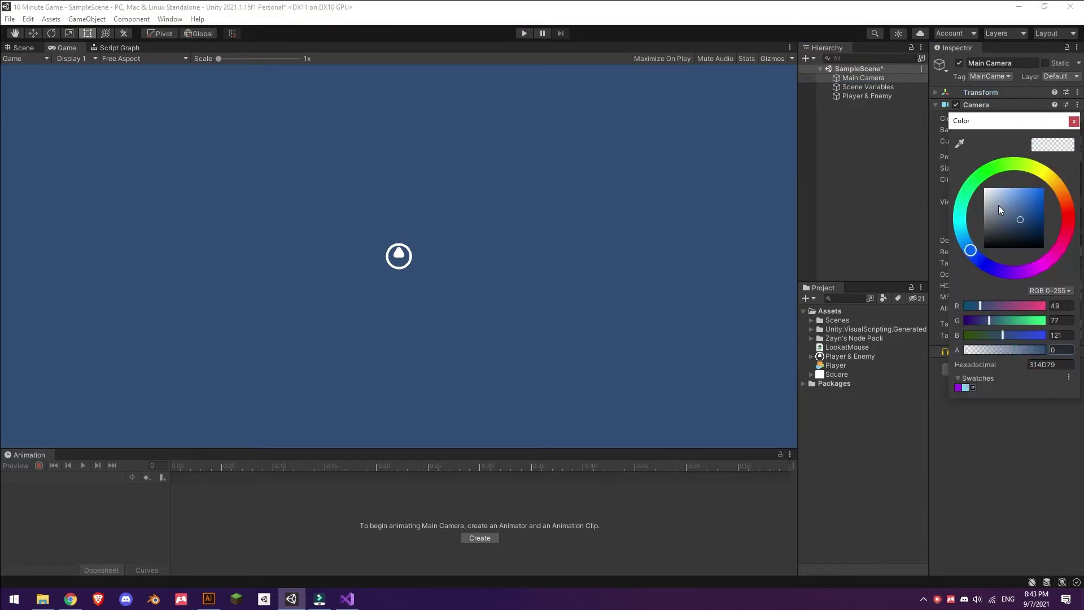
pyautogui.moveTo(999, 205); pyautogui.dragTo(895, 199)
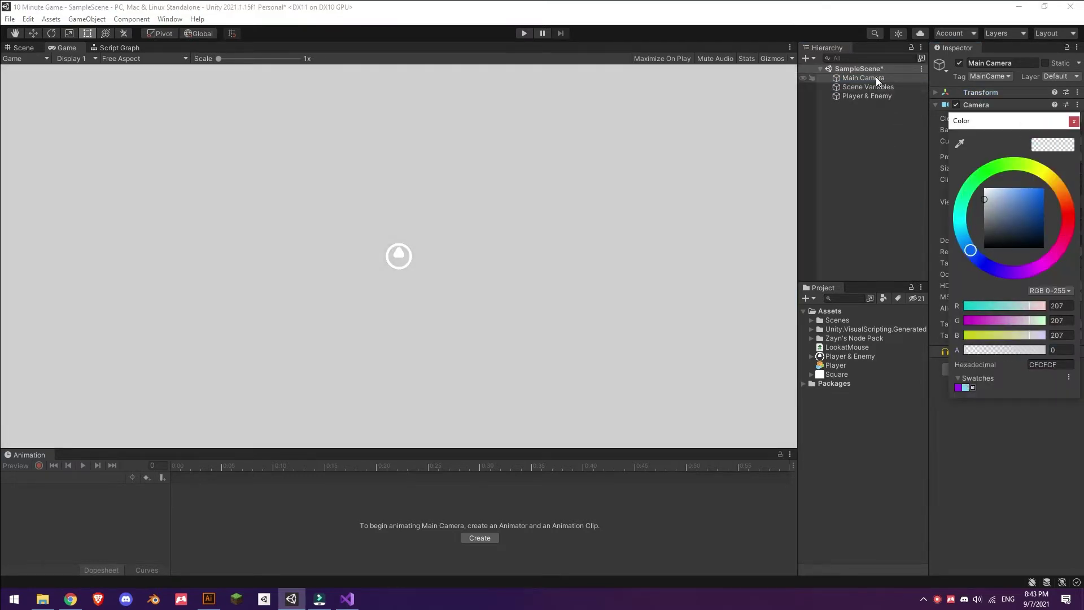
# Tint the Player's Sprite Renderer colour mint green (2DFFB3)
pyautogui.click(857, 96)
pyautogui.click(1004, 106)
pyautogui.click(1043, 130)
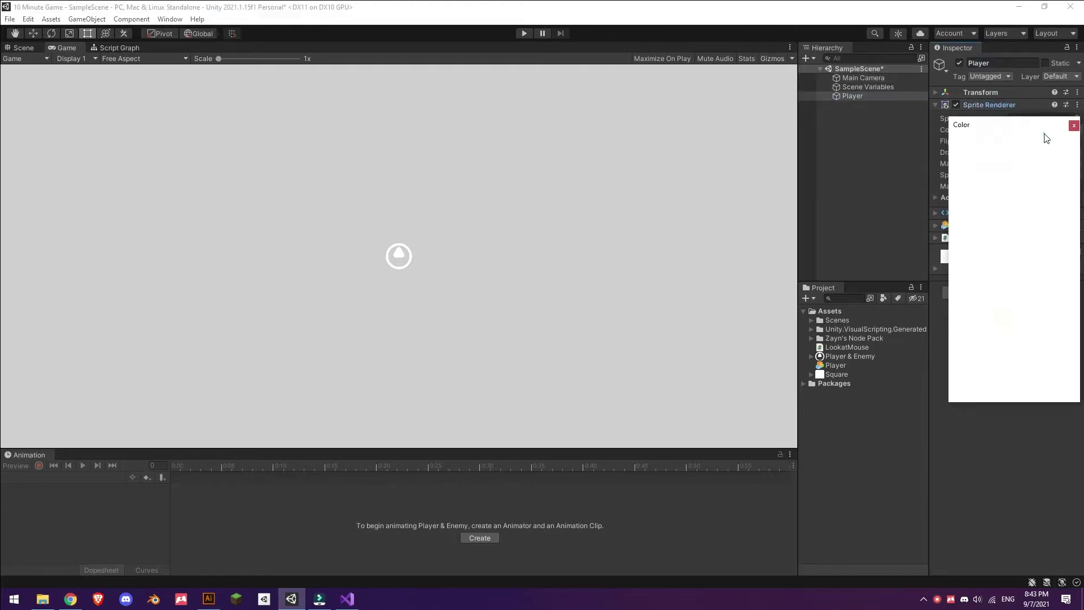
pyautogui.moveTo(959, 228); pyautogui.dragTo(967, 208)
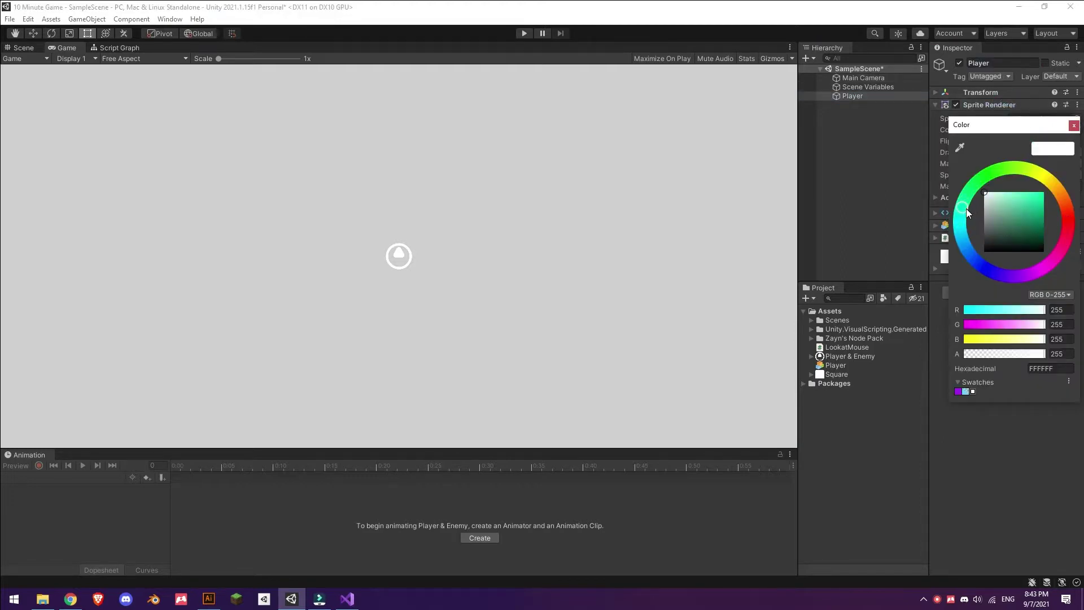
pyautogui.moveTo(1027, 196)
pyautogui.mouseDown()
pyautogui.moveTo(1039, 176)
pyautogui.moveTo(1029, 182)
pyautogui.mouseUp()
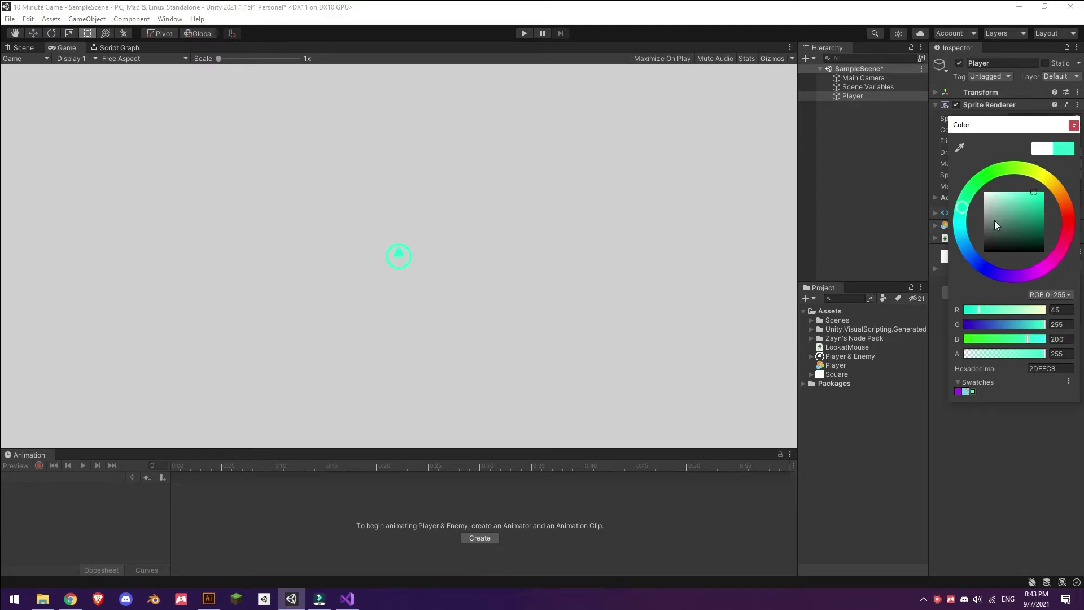
pyautogui.moveTo(962, 209); pyautogui.dragTo(963, 213)
# Save the scene and set the Game view aspect to PC (1000x550)
pyautogui.click(388, 99)
pyautogui.hotkey('ctrl', 's')
pyautogui.click(121, 56)
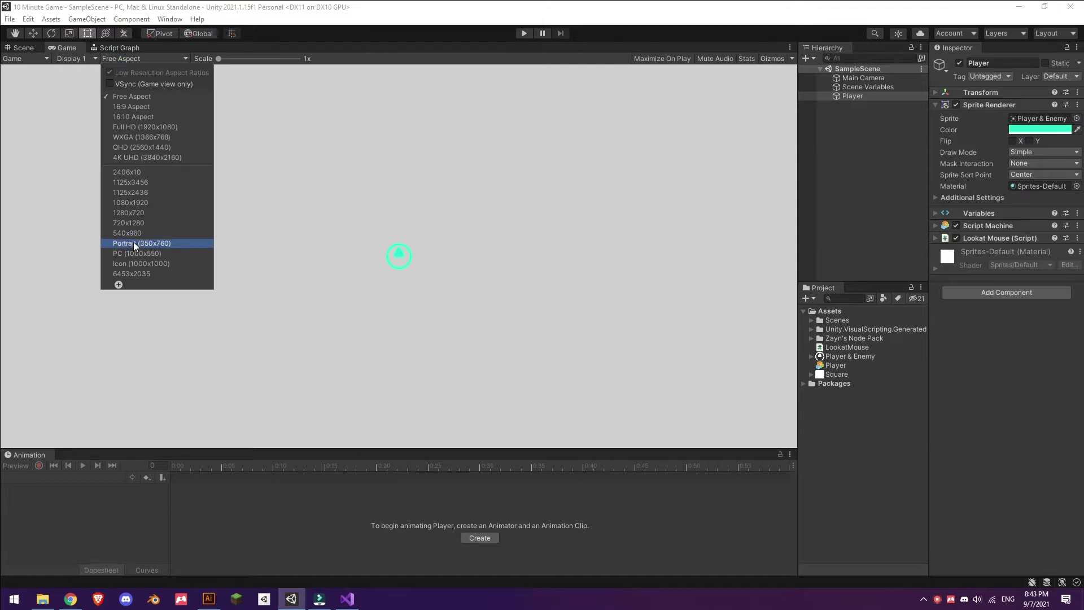
pyautogui.click(137, 253)
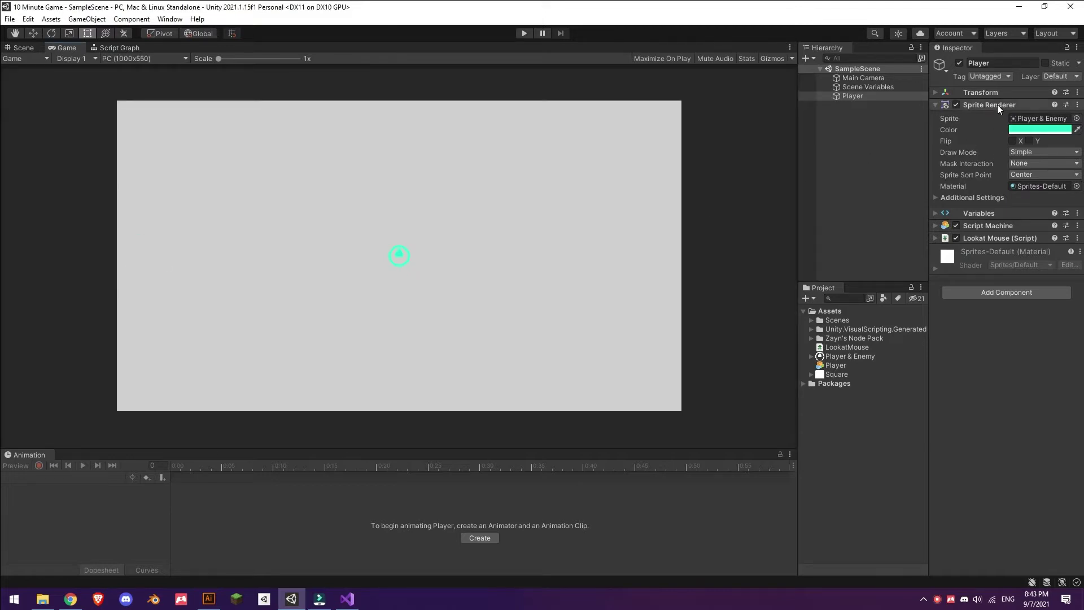
# Narrow the Enemy Spawner graph's Random Range to -4.56 to 4.56, then stop the test run
pyautogui.click(997, 104)
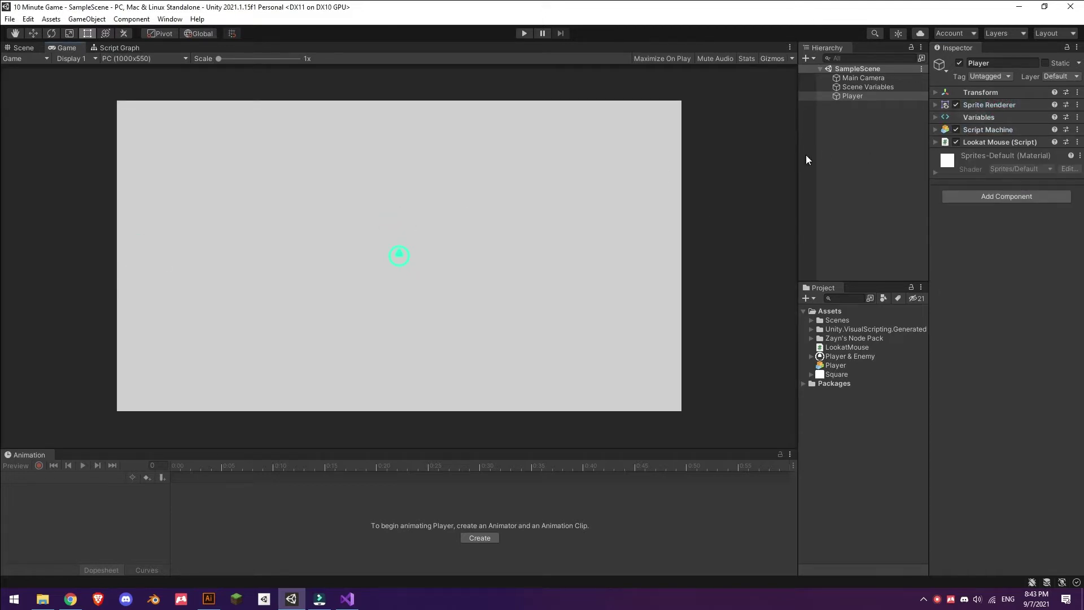
pyautogui.click(843, 103)
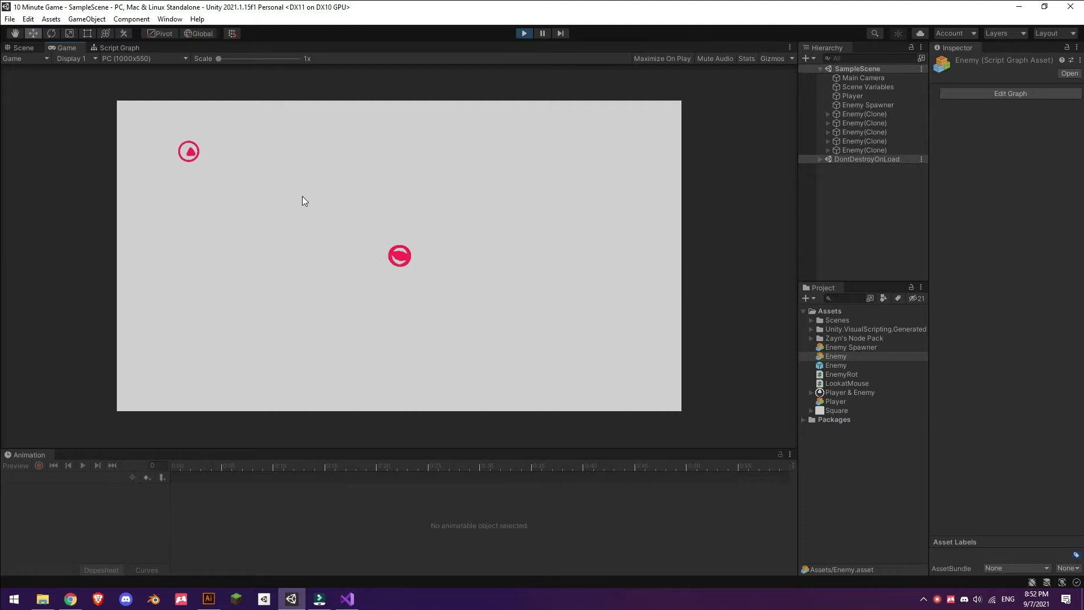
pyautogui.click(867, 105)
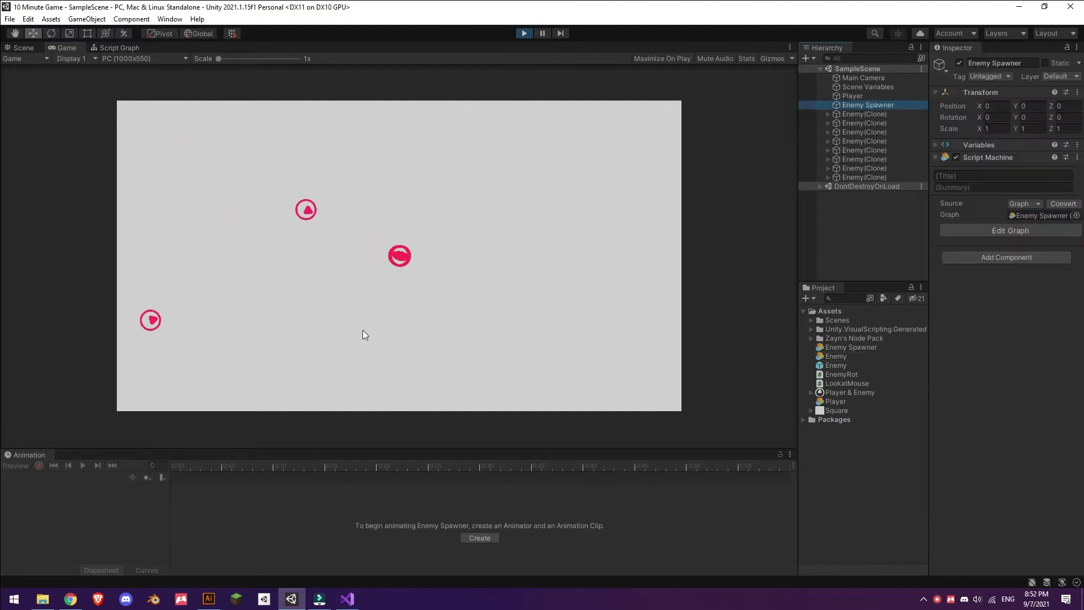
pyautogui.click(113, 47)
pyautogui.moveTo(113, 48); pyautogui.dragTo(208, 458)
pyautogui.click(202, 547)
pyautogui.press('BackSpace')
pyautogui.moveTo(103, 488); pyautogui.dragTo(185, 493, button='middle')
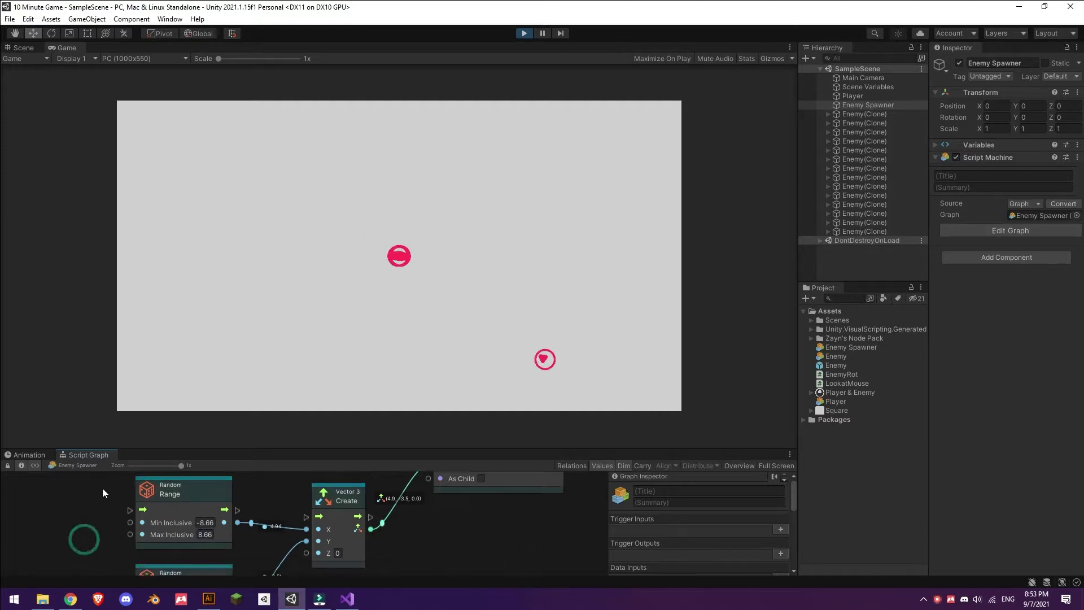
pyautogui.click(524, 34)
# Dock the graph editor beside the game view and open the Enemy graph
pyautogui.moveTo(78, 451); pyautogui.dragTo(77, 49)
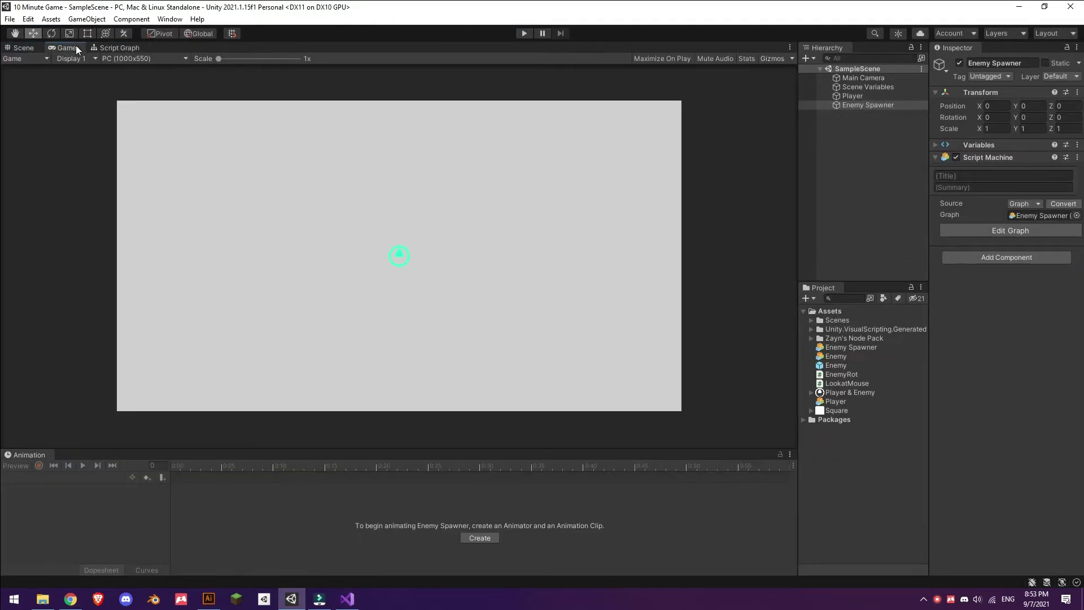
pyautogui.click(852, 96)
pyautogui.click(868, 105)
pyautogui.doubleClick(836, 356)
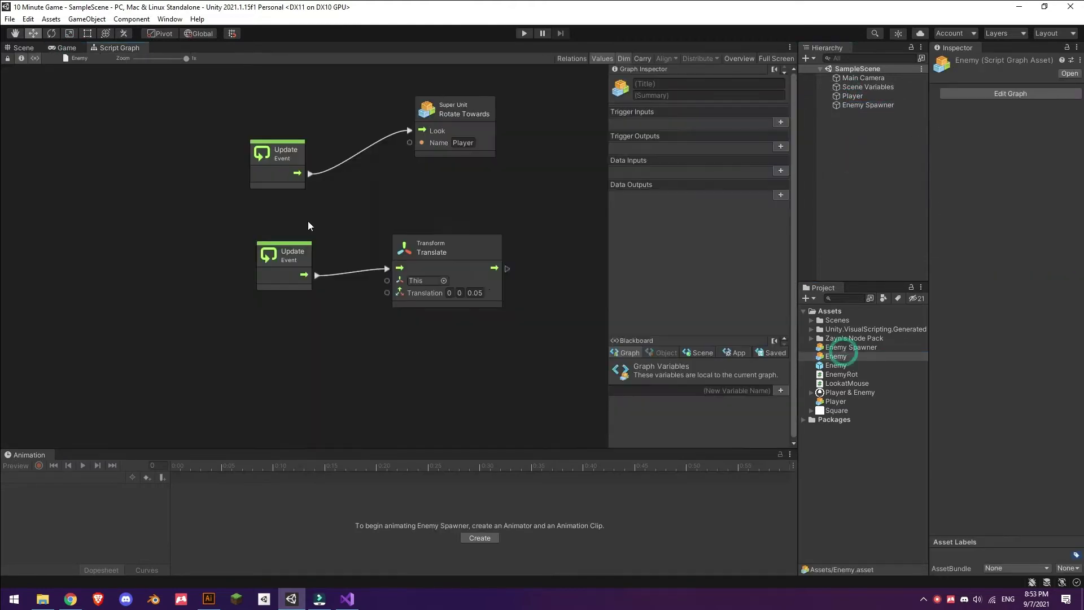
pyautogui.click(63, 47)
# Create a Square sprite named Bullet and make it a prefab in Project
pyautogui.rightClick(873, 145)
pyautogui.moveTo(892, 296)
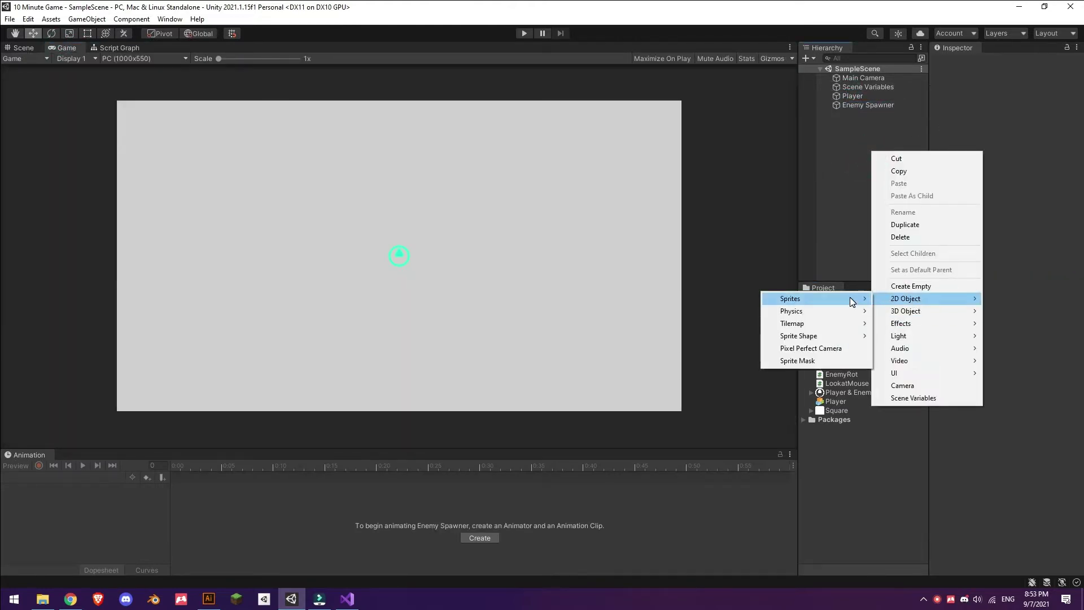
pyautogui.moveTo(849, 297)
pyautogui.click(887, 299)
pyautogui.write('Bullet')
pyautogui.press('Return')
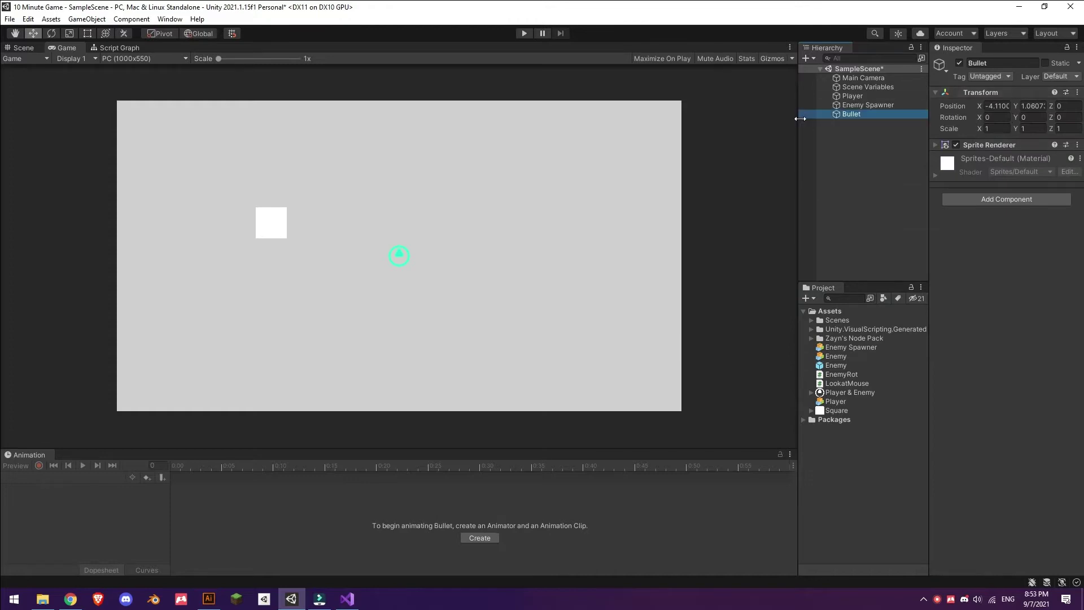
pyautogui.moveTo(852, 114); pyautogui.dragTo(858, 361)
# Add a Script Machine with a new saved graph to the Bullet
pyautogui.click(975, 305)
pyautogui.click(987, 341)
pyautogui.click(1066, 305)
pyautogui.press('Return')
pyautogui.click(1010, 349)
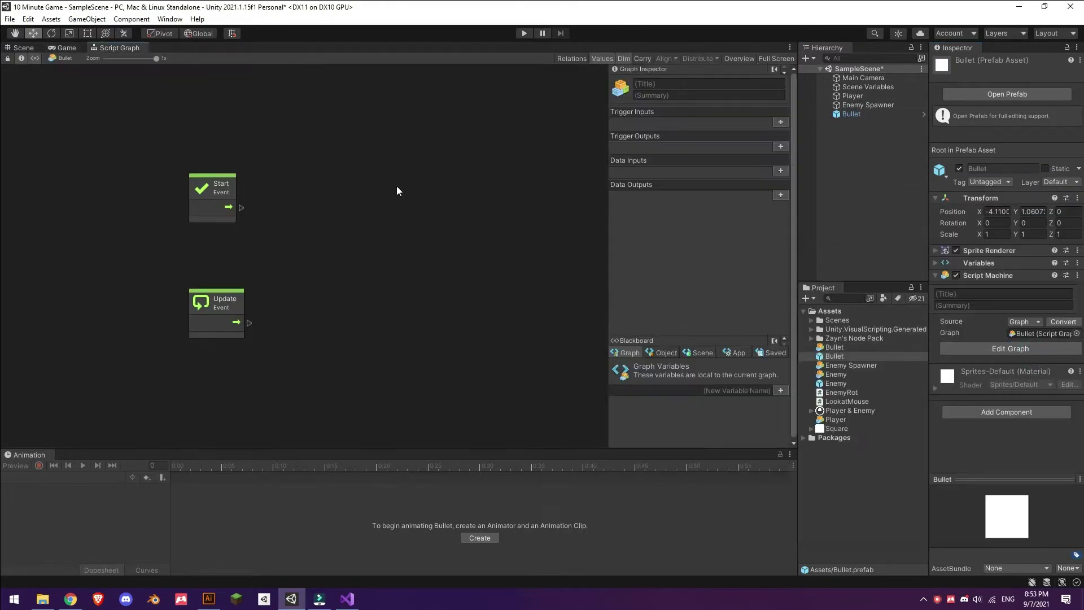
pyautogui.hotkey('shift', 'space')
# Wire Update into a Transform Translate node with Translation Z 0.15 in the Bullet graph
pyautogui.rightClick(455, 222)
pyautogui.write('tranform')
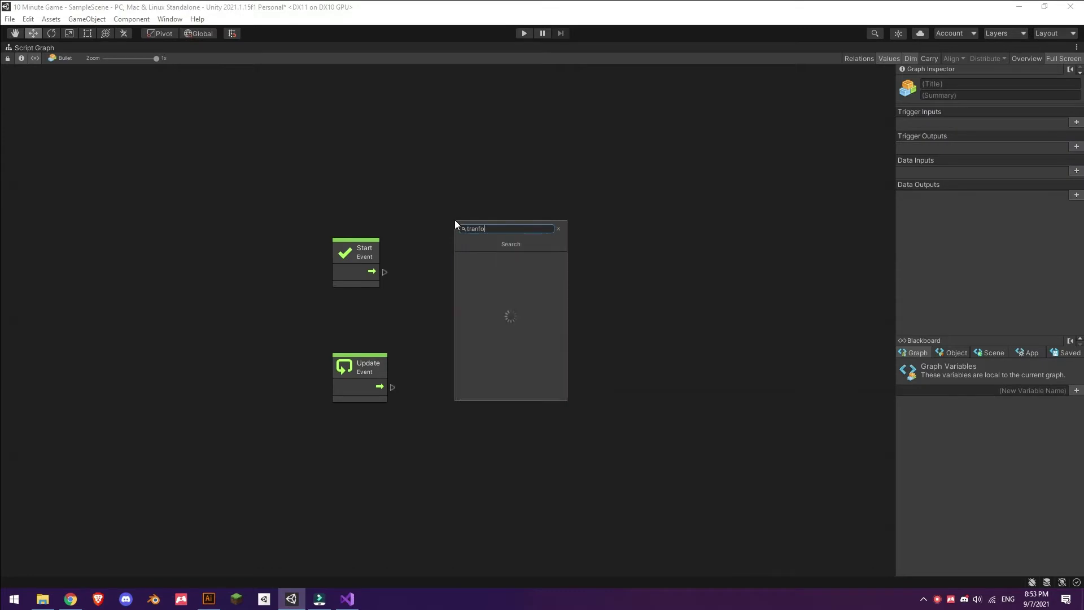
pyautogui.click(477, 324)
pyautogui.moveTo(392, 387)
pyautogui.mouseDown()
pyautogui.moveTo(455, 258)
pyautogui.moveTo(450, 381)
pyautogui.mouseUp()
pyautogui.click(512, 411)
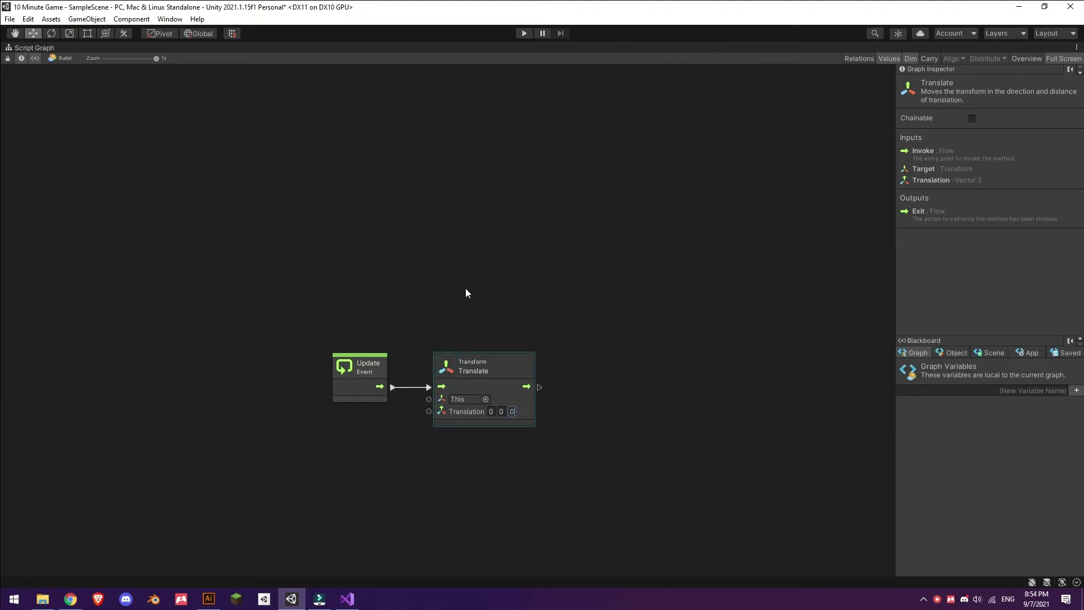
pyautogui.write('5')
pyautogui.click(372, 375)
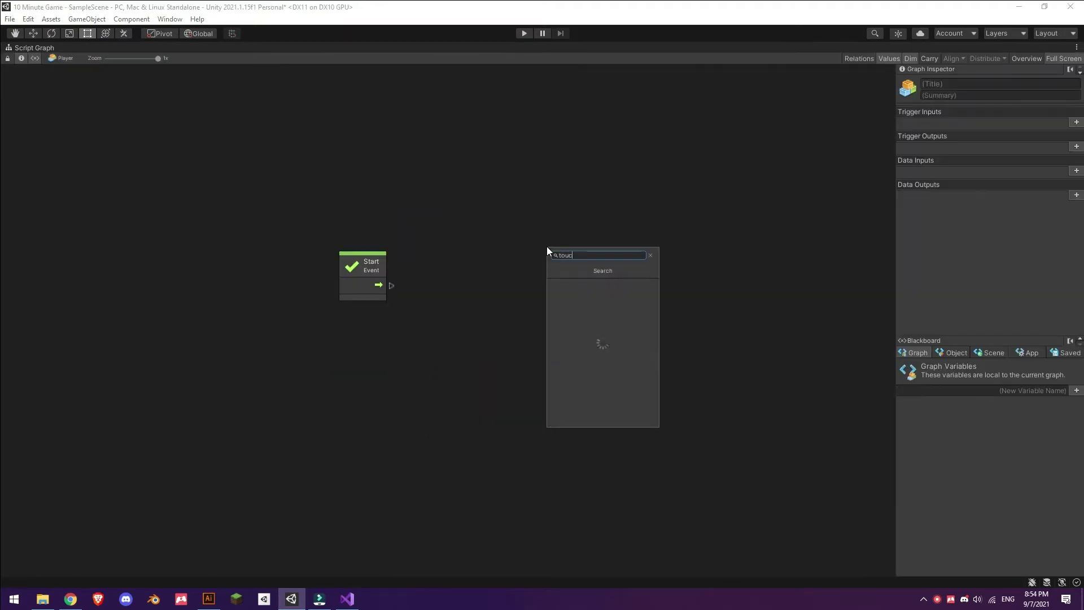
# Add Start > Touch > Spawn(Bullet) to the Player's graph and play to test shooting
pyautogui.click(555, 300)
pyautogui.moveTo(595, 262); pyautogui.dragTo(516, 282)
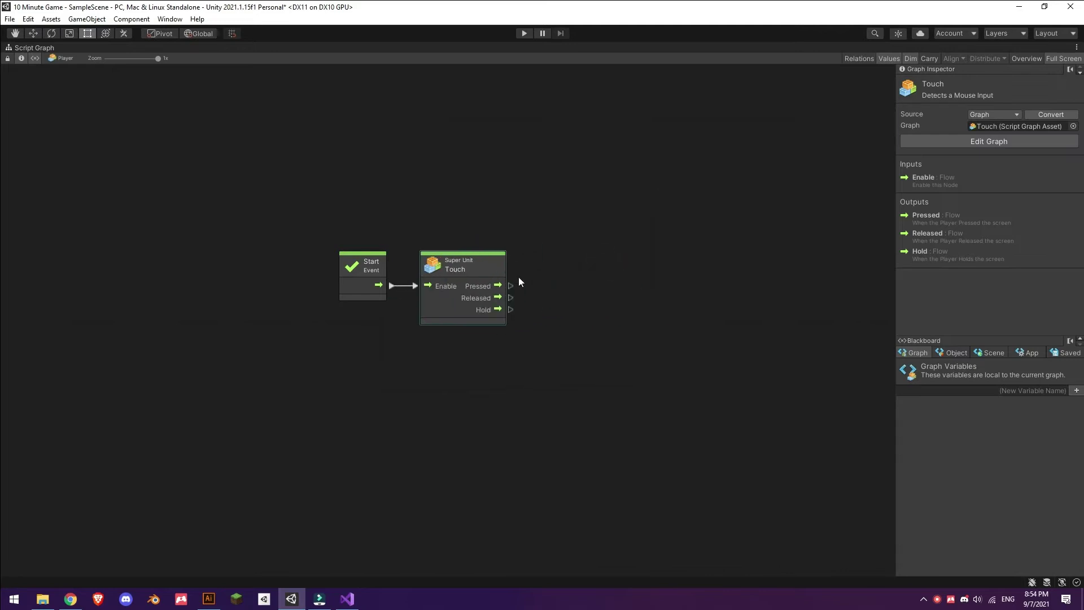
pyautogui.click(573, 262)
pyautogui.click(598, 300)
pyautogui.click(619, 298)
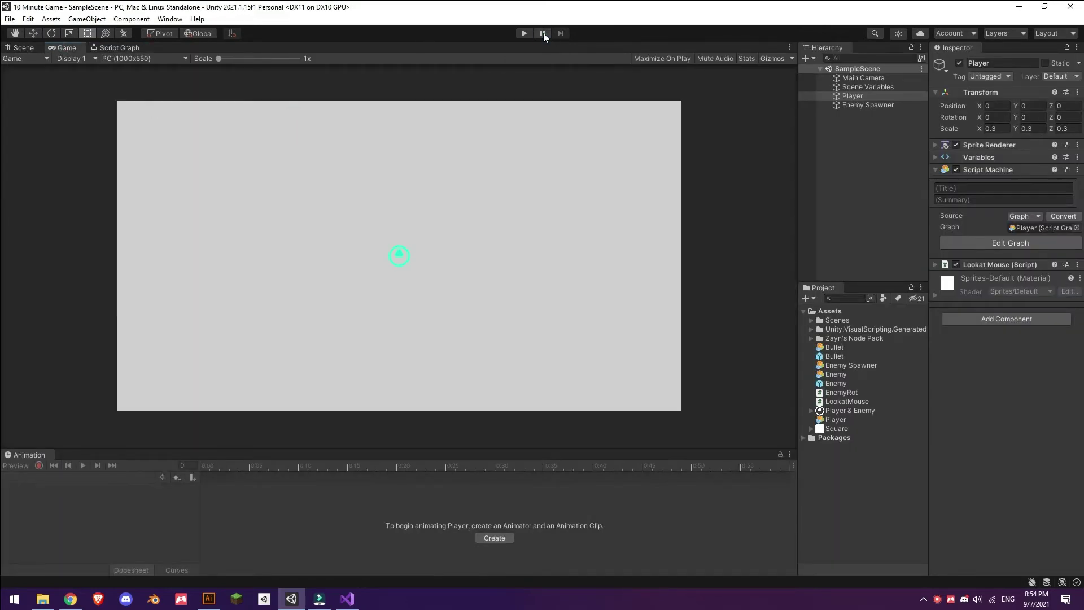
pyautogui.click(526, 35)
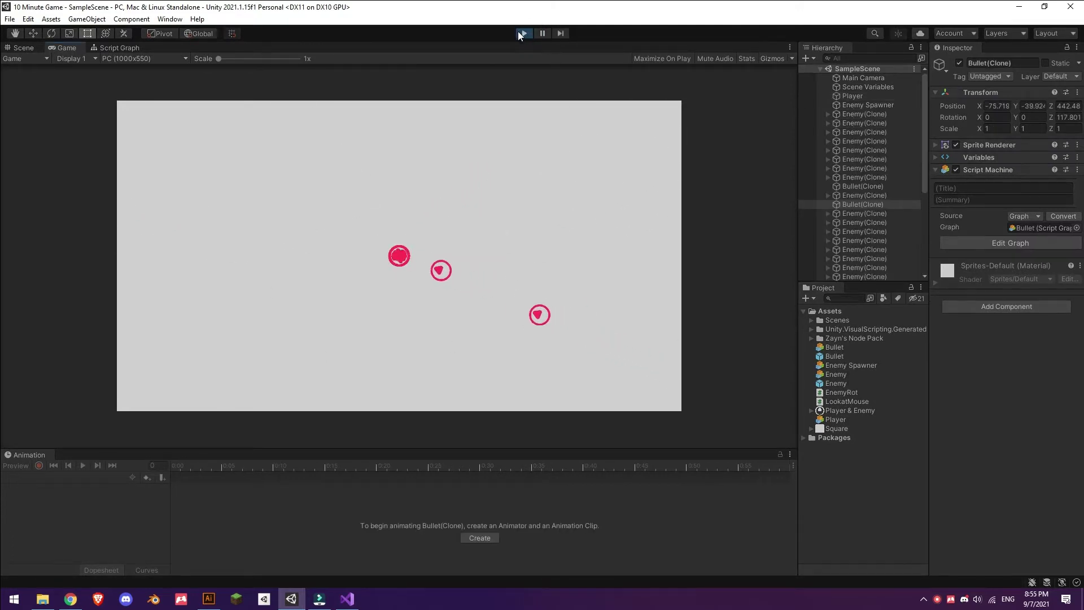
# Stop the game and open the Bullet prefab for editing
pyautogui.click(521, 34)
pyautogui.click(836, 429)
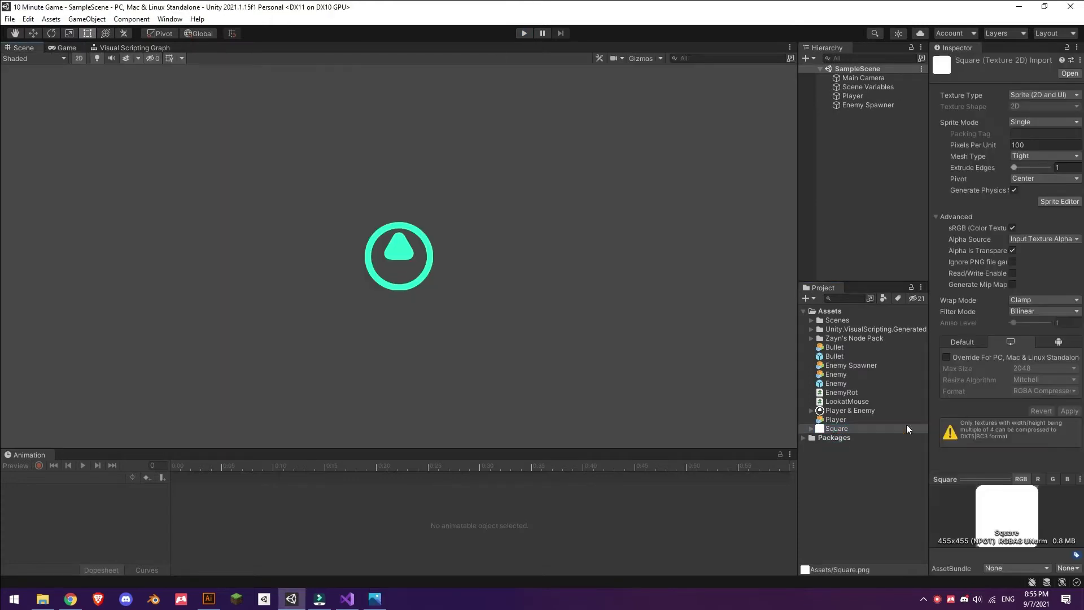
pyautogui.click(837, 383)
pyautogui.doubleClick(835, 356)
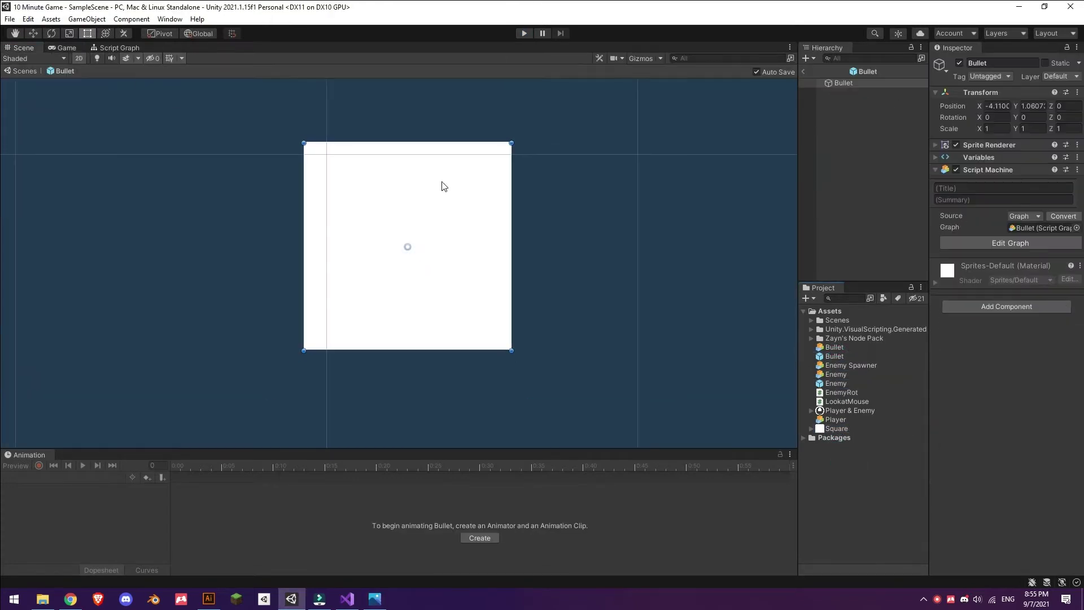
# Scale the Bullet to X 0.1 and Y 0.4, then return to the scene
pyautogui.moveTo(981, 121); pyautogui.dragTo(744, 179)
pyautogui.click(902, 91)
pyautogui.write('0.2')
pyautogui.moveTo(558, 219); pyautogui.dragTo(583, 284, button='middle')
pyautogui.click(1071, 129)
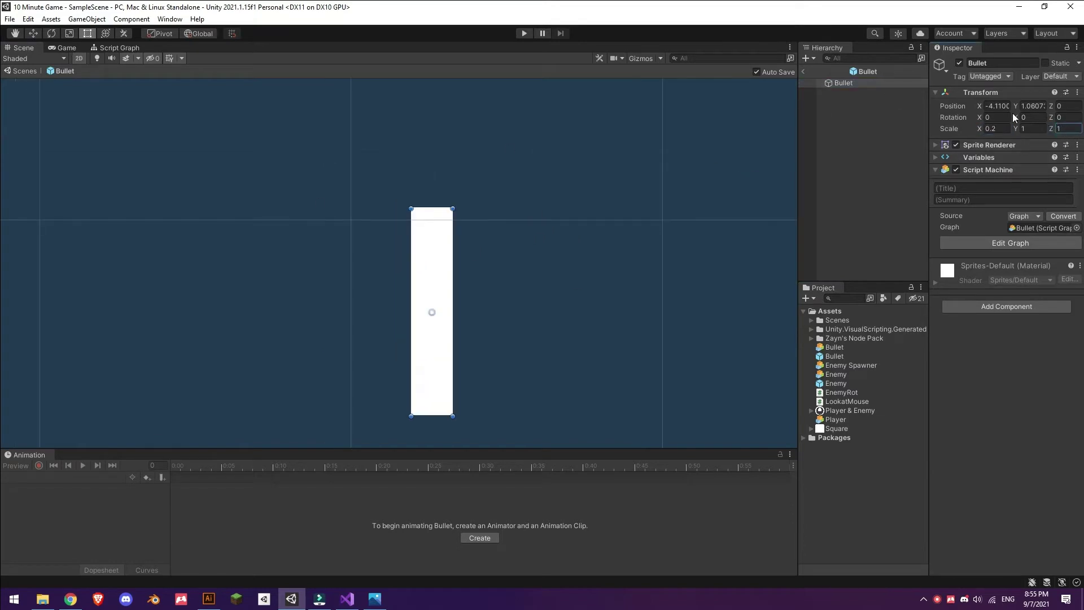
pyautogui.click(1023, 128)
pyautogui.write('0.4')
pyautogui.hotkey('shift', 'Tab')
pyautogui.write('.1')
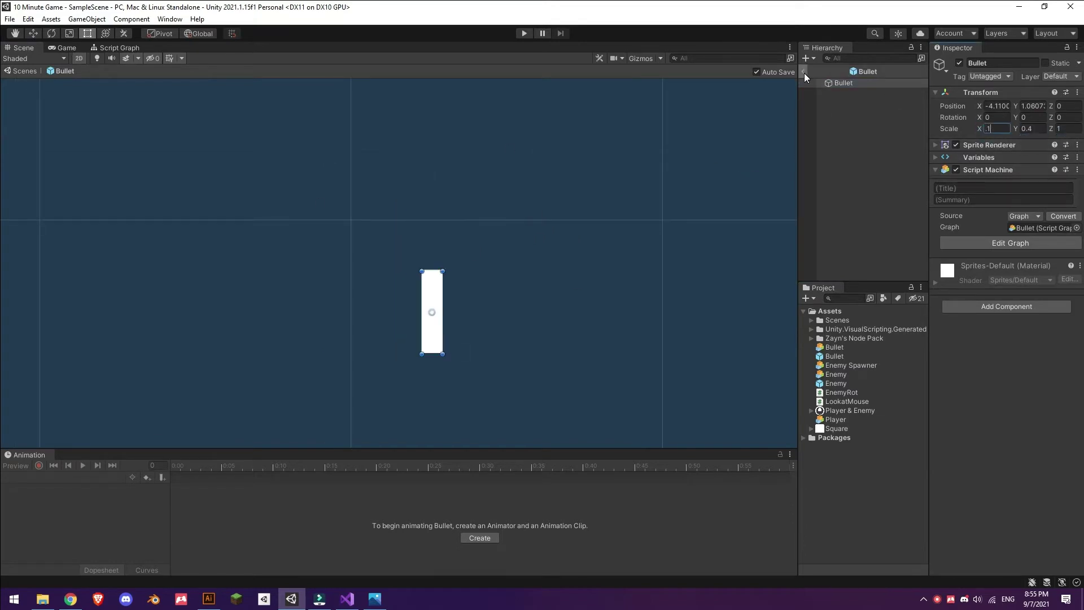
pyautogui.click(804, 72)
# Copy the Player's colour 2DFFCC into the Bullet's Sprite Renderer Color
pyautogui.click(995, 90)
pyautogui.click(995, 104)
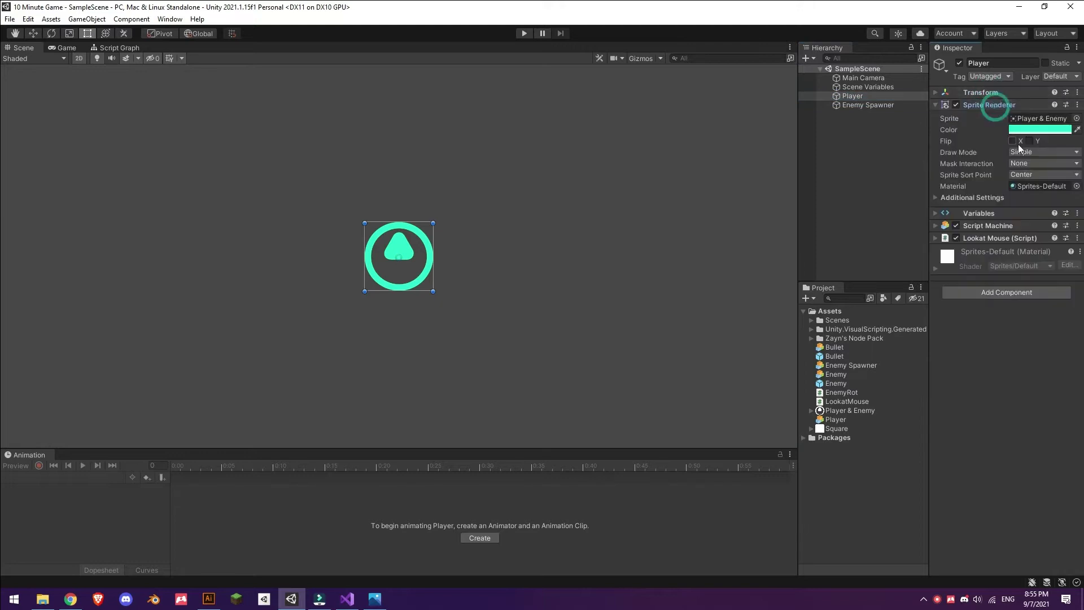
pyautogui.click(1039, 129)
pyautogui.doubleClick(834, 356)
pyautogui.click(1039, 129)
pyautogui.click(1050, 361)
pyautogui.write('2DFFCC')
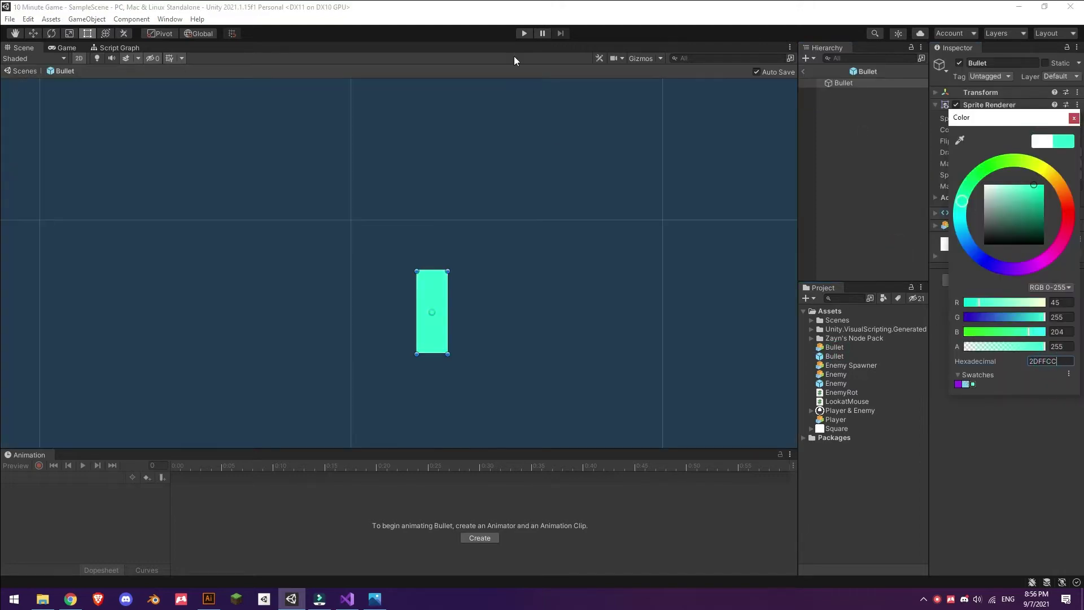
# Play-test the teal bullets, stop, and select the Bullet prefab root
pyautogui.click(524, 33)
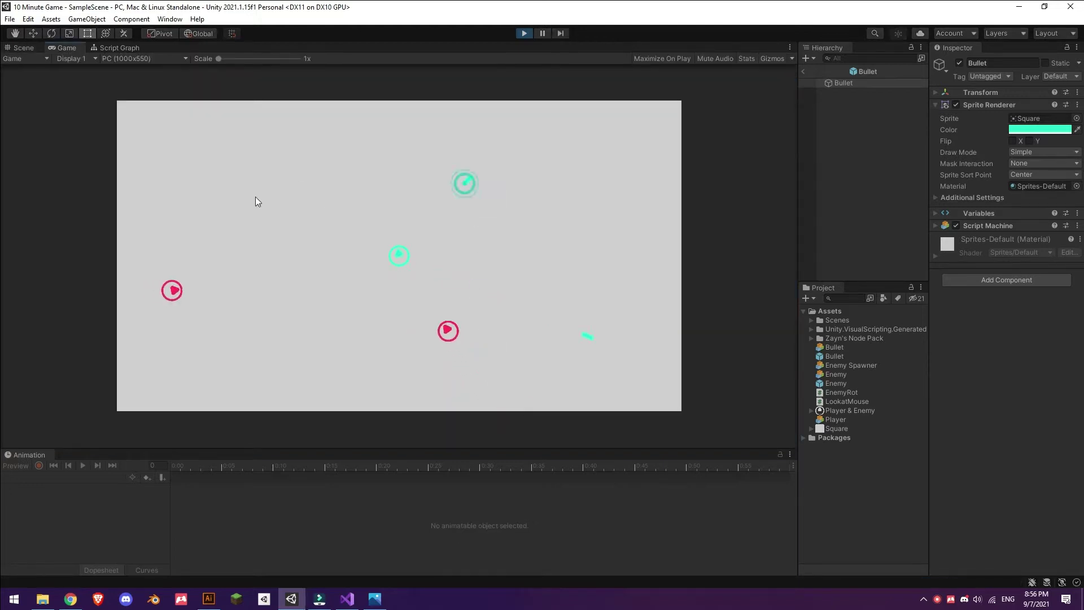
pyautogui.click(524, 33)
pyautogui.click(866, 83)
pyautogui.click(991, 281)
# Add a Box Collider 2D to the Bullet and create a new tag named Bullet
pyautogui.write('box')
pyautogui.click(994, 326)
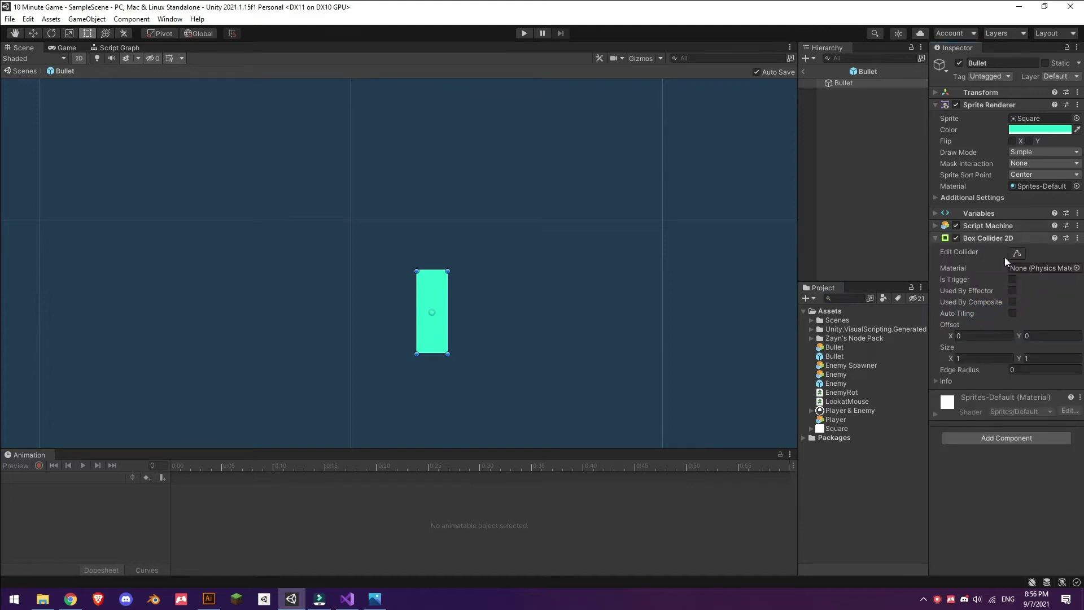
pyautogui.click(991, 76)
pyautogui.click(1011, 177)
pyautogui.click(1053, 115)
pyautogui.write('Bullet')
pyautogui.click(911, 128)
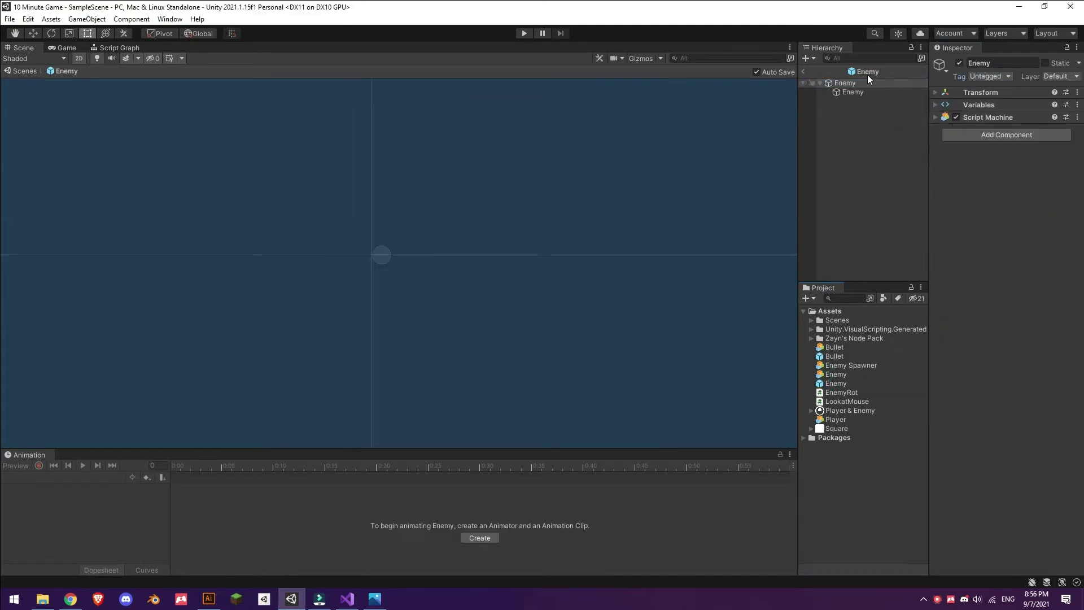
# Add a Polygon Collider 2D to the child Enemy object
pyautogui.click(852, 92)
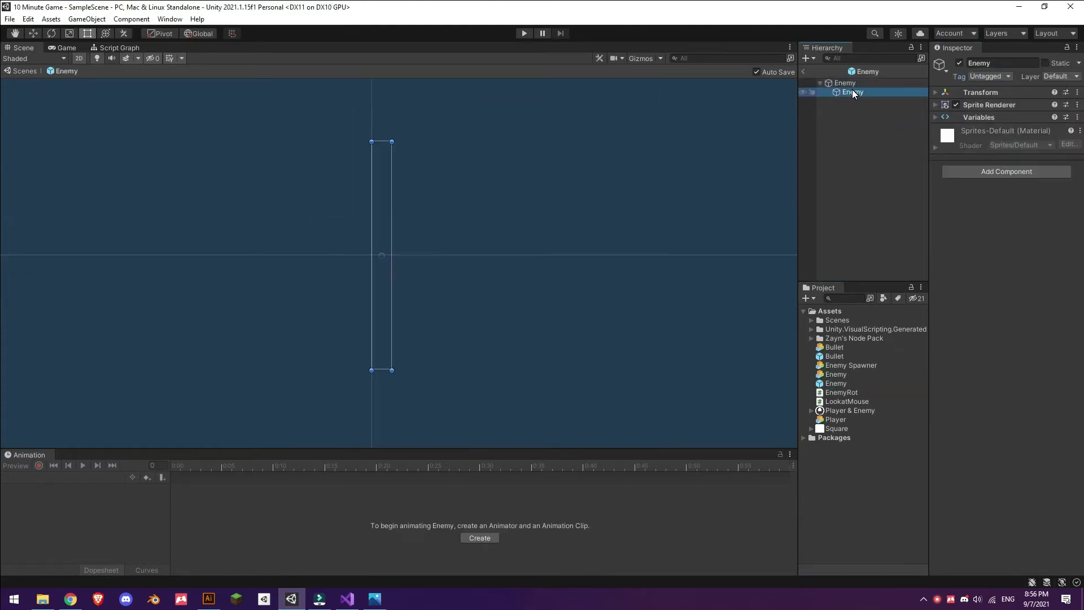
pyautogui.click(989, 171)
pyautogui.write('poly')
pyautogui.press('Return')
pyautogui.click(1017, 145)
pyautogui.click(1020, 144)
# Give the Enemy a Script Machine whose graph starts with an On Trigger Enter 2D event
pyautogui.click(1007, 307)
pyautogui.write('script')
pyautogui.press('Return')
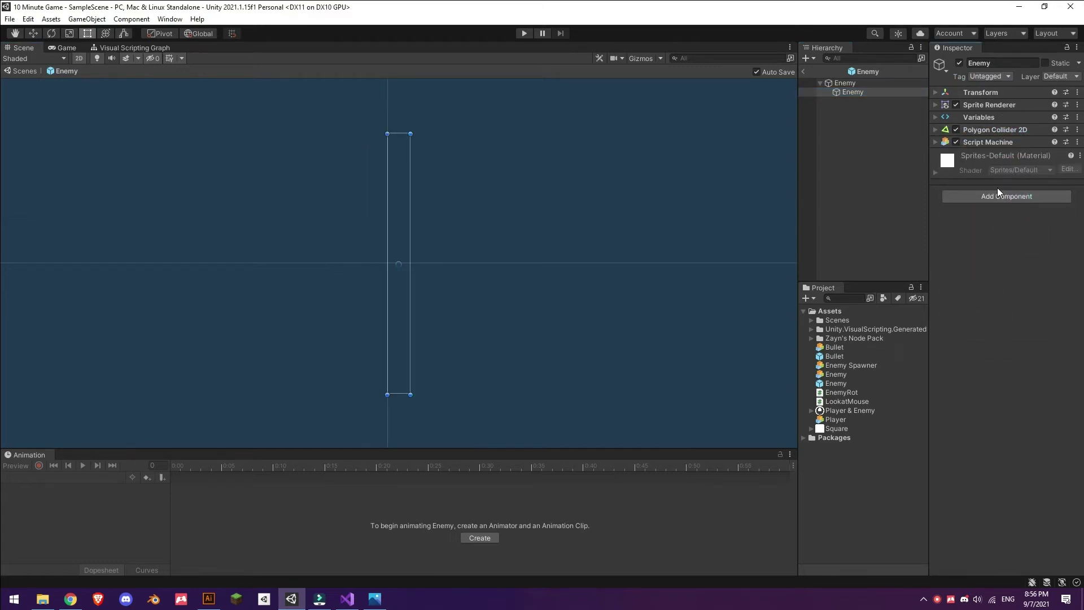
pyautogui.click(1034, 168)
pyautogui.rightClick(476, 210)
pyautogui.write('on trigger enter 2d')
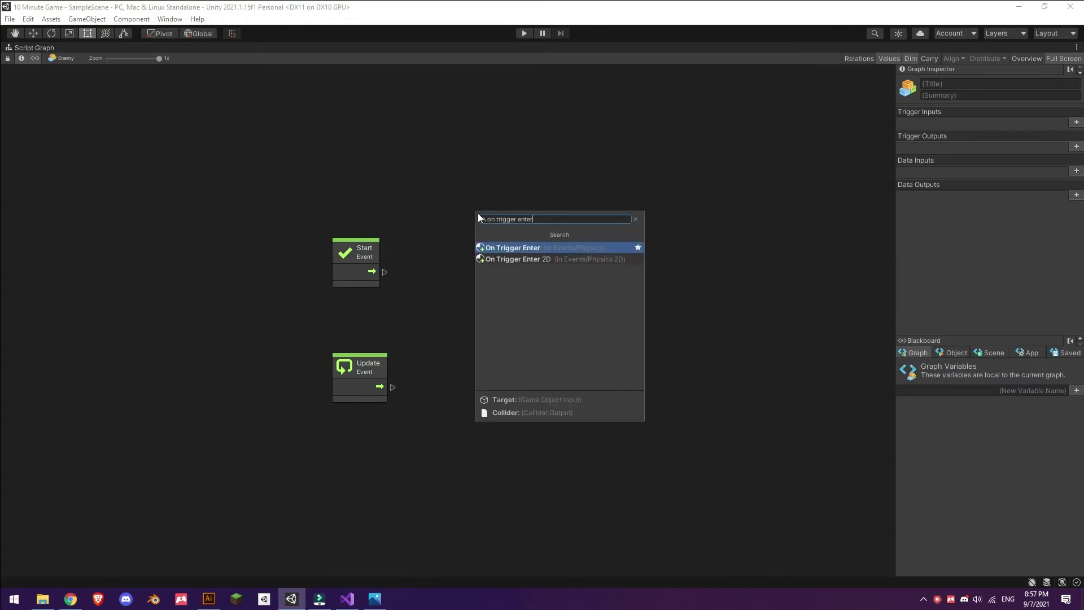
pyautogui.press('Return')
# Copy the tag Equals Bullet and If nodes from the If Collide subgraph and wire them to the trigger
pyautogui.rightClick(332, 348)
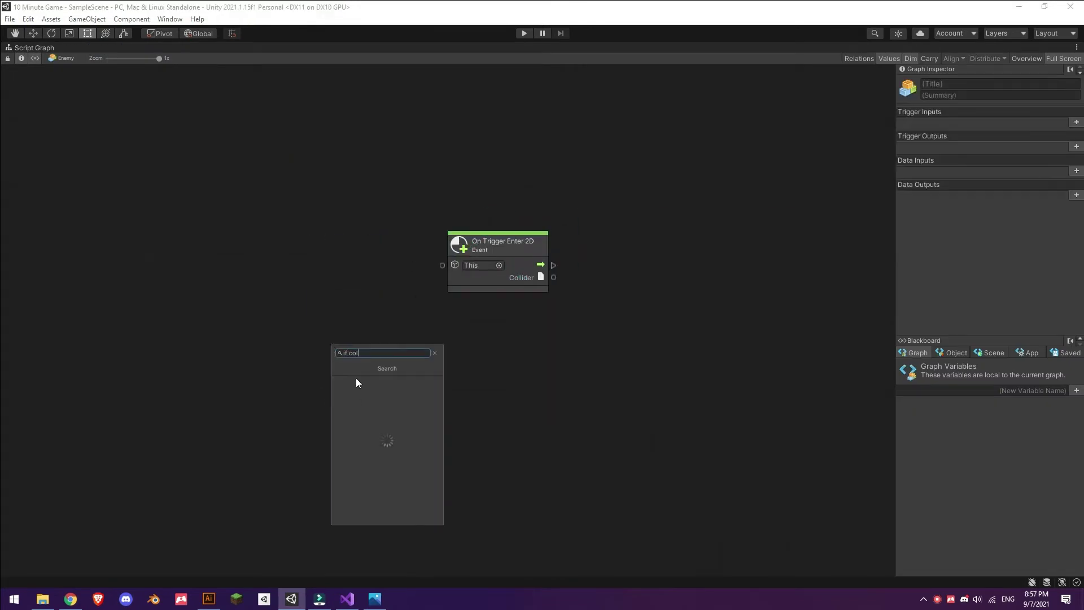
pyautogui.click(356, 377)
pyautogui.doubleClick(350, 351)
pyautogui.moveTo(528, 520); pyautogui.dragTo(691, 459)
pyautogui.hotkey('ctrl', 'c')
pyautogui.click(65, 58)
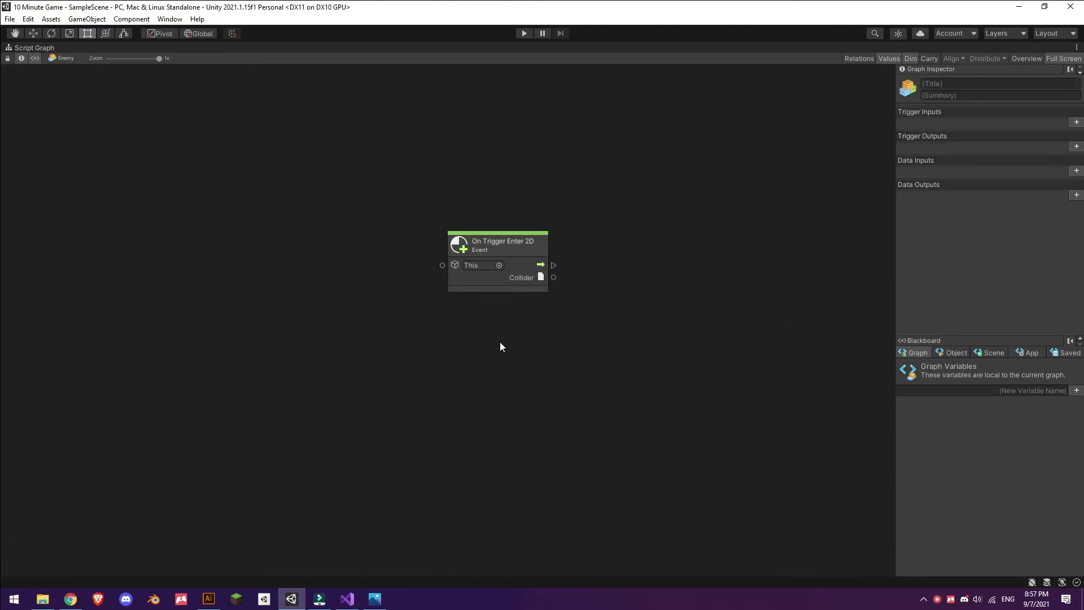
pyautogui.hotkey('ctrl', 'v')
pyautogui.moveTo(552, 265)
pyautogui.mouseDown()
pyautogui.moveTo(632, 286)
pyautogui.moveTo(668, 244)
pyautogui.moveTo(805, 286)
pyautogui.mouseUp()
# On the True branch, Destroy the Get Parent result, then reopen the Bullet prefab
pyautogui.write('des')
pyautogui.press('Return')
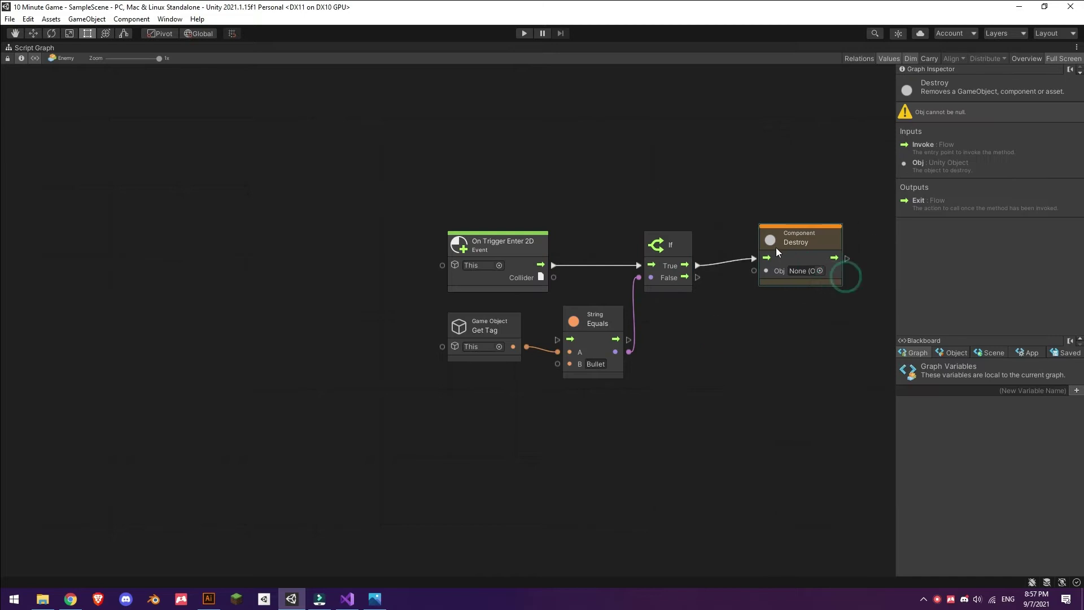
pyautogui.moveTo(727, 277); pyautogui.dragTo(724, 306)
pyautogui.write('get parent')
pyautogui.click(751, 358)
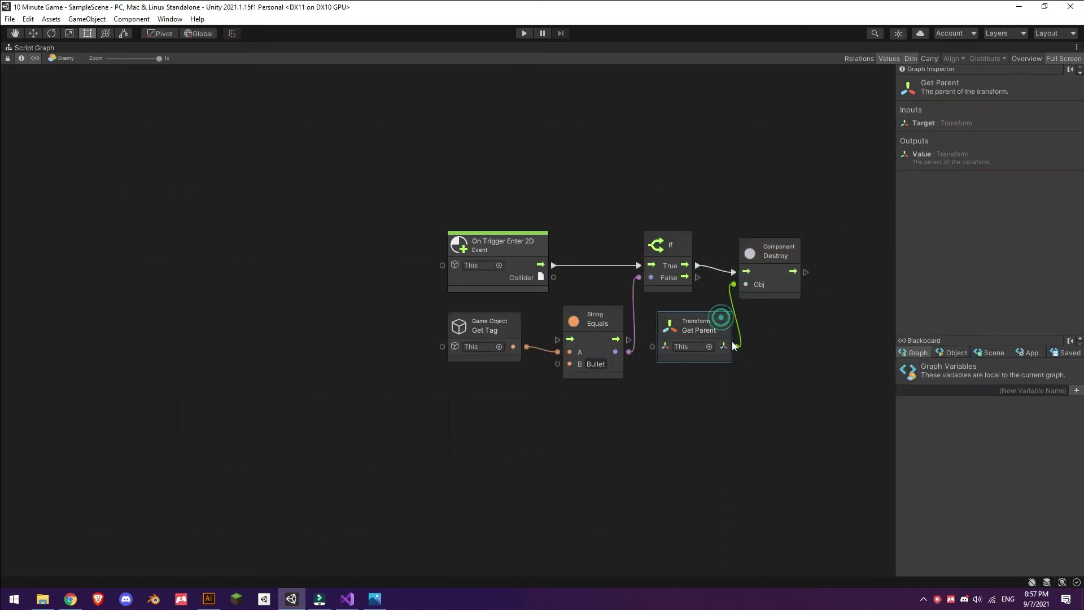
pyautogui.hotkey('shift', 'space')
pyautogui.doubleClick(835, 356)
# Add a Rigidbody 2D to the Bullet with Body Type set to Kinematic
pyautogui.click(991, 279)
pyautogui.write('rigid')
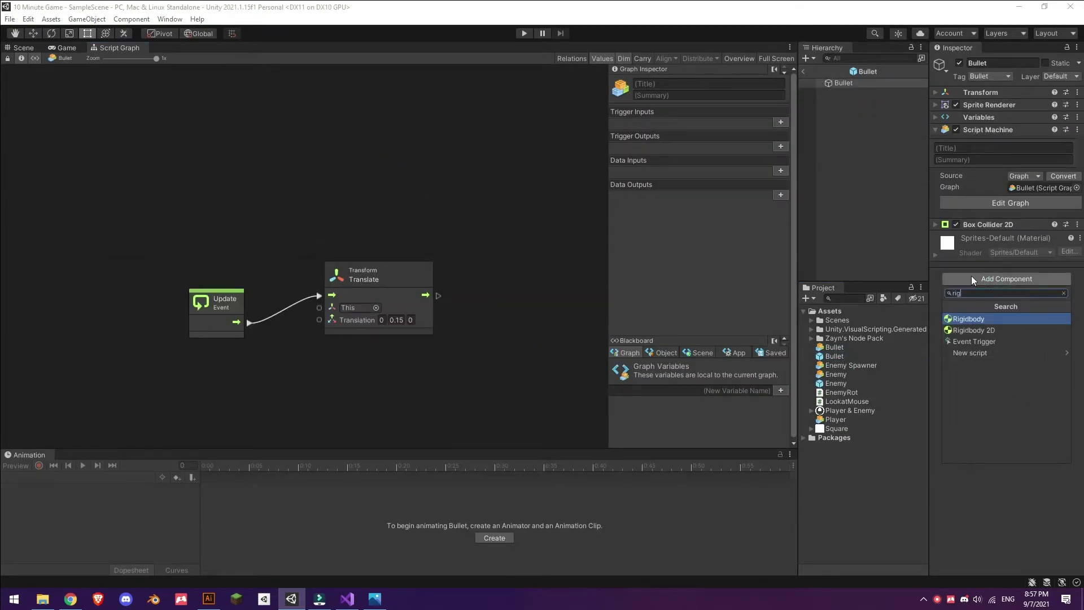
pyautogui.press('Return')
pyautogui.click(1030, 251)
pyautogui.click(1015, 275)
# Run and pause the game, then open a running Enemy clone's collision graph
pyautogui.click(56, 49)
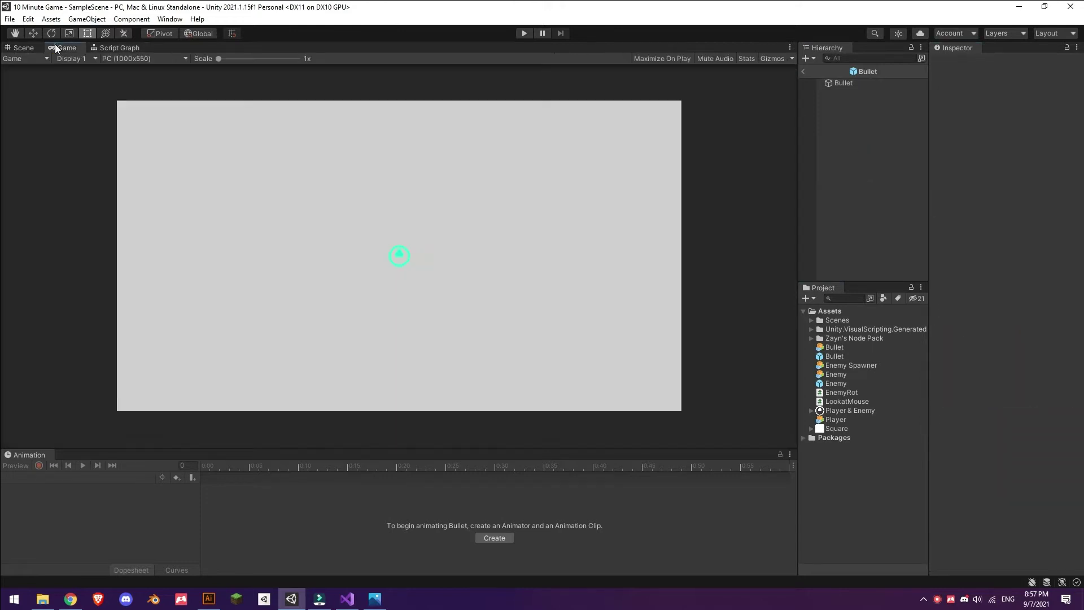
pyautogui.click(524, 33)
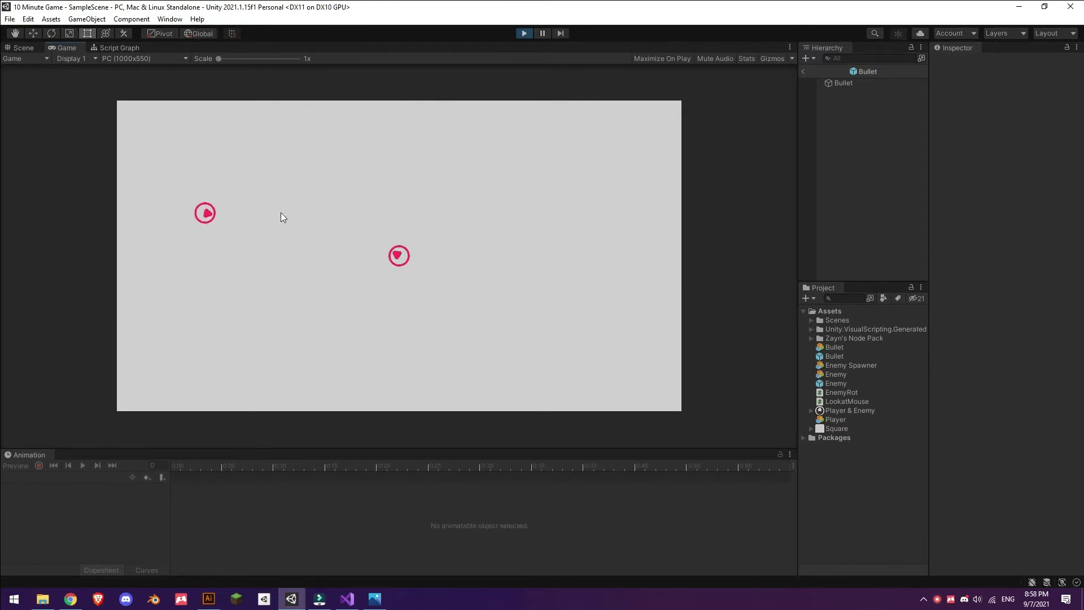
pyautogui.click(542, 32)
pyautogui.click(23, 48)
pyautogui.click(803, 71)
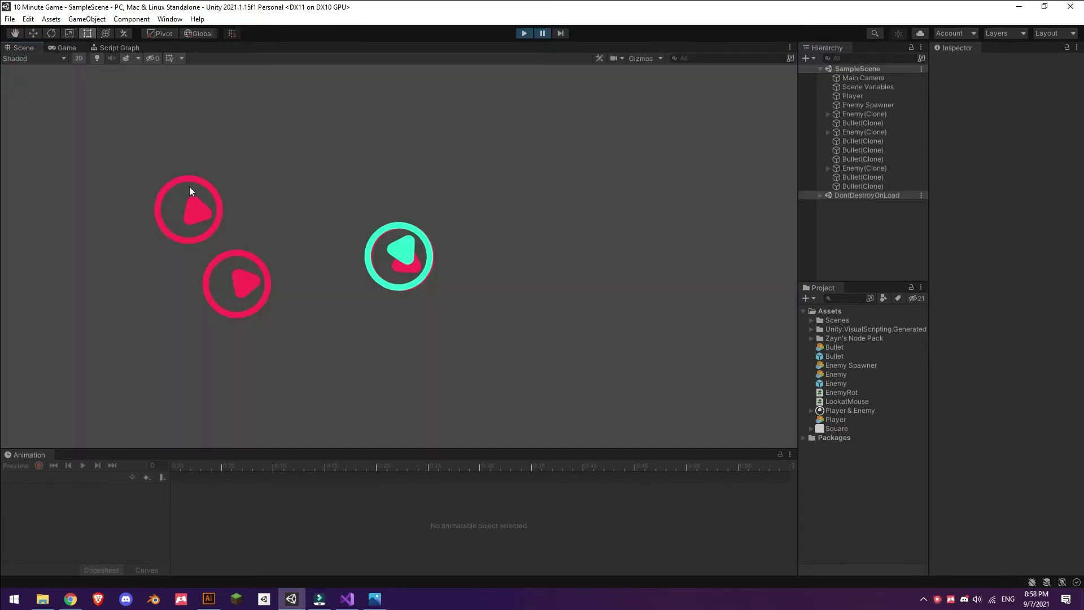
pyautogui.click(861, 141)
pyautogui.click(960, 142)
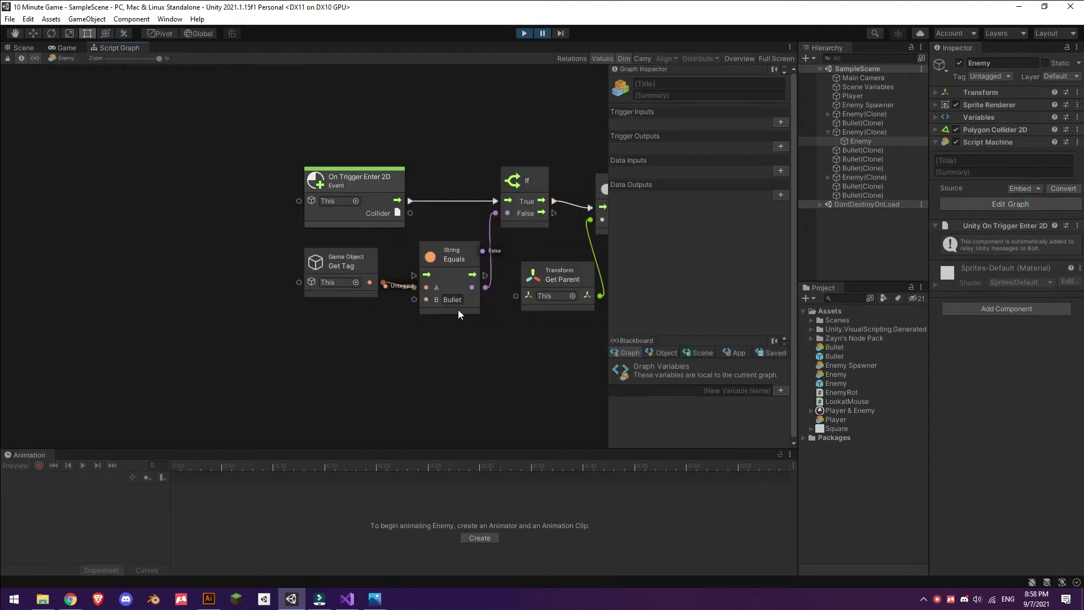
# Stop the game and inspect the Bullet prefab's box collider and the Enemy prefab's child object
pyautogui.click(528, 33)
pyautogui.doubleClick(835, 356)
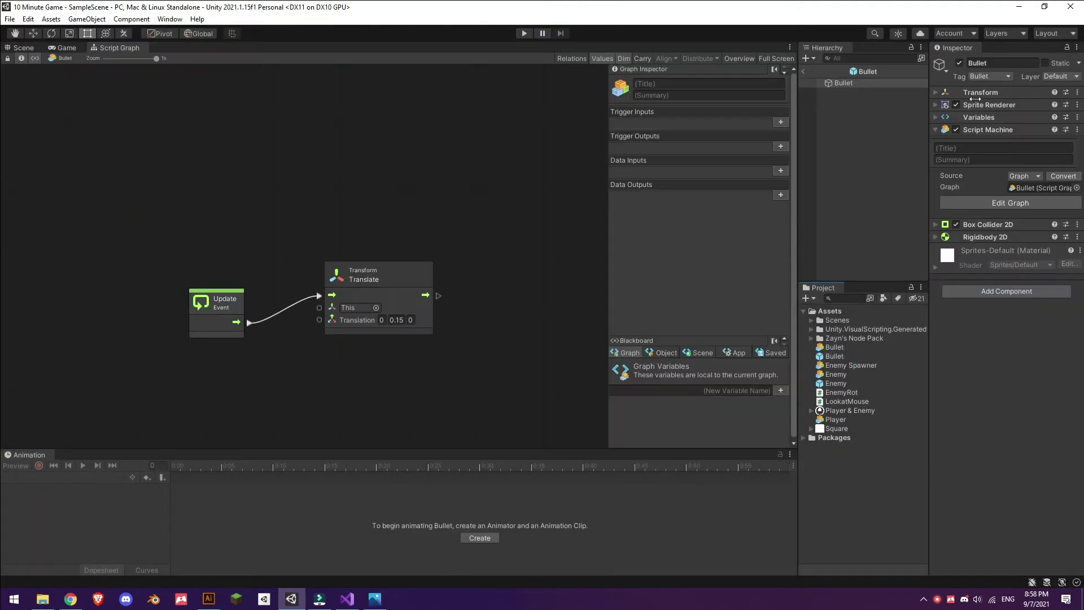
pyautogui.click(989, 223)
pyautogui.click(990, 222)
pyautogui.click(876, 252)
pyautogui.doubleClick(838, 384)
pyautogui.click(852, 92)
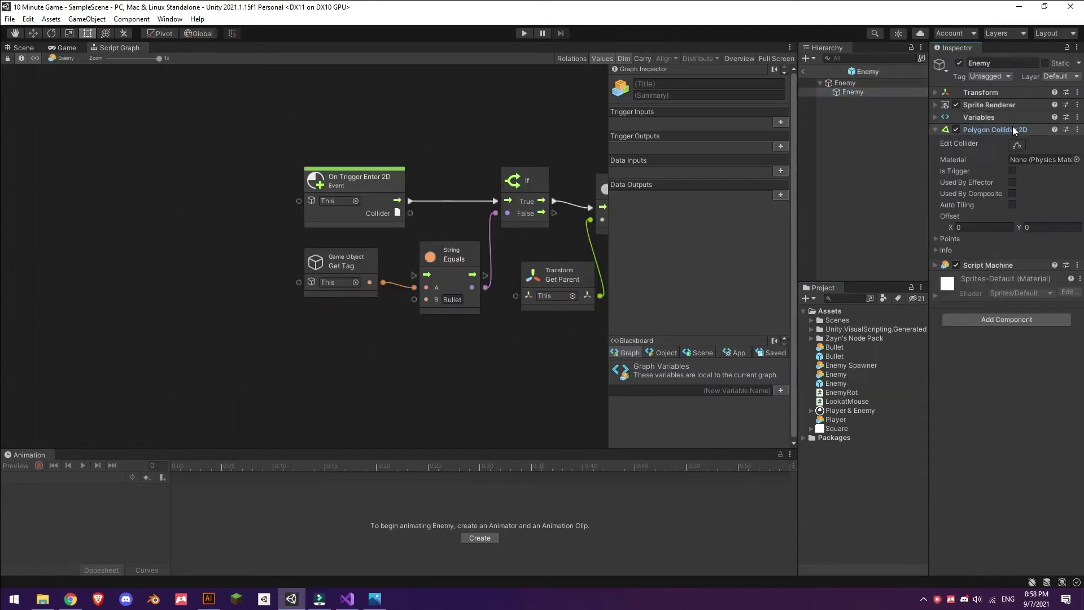
# Replay the game and inspect a running Enemy's Script Machine graph, then stop play
pyautogui.click(64, 47)
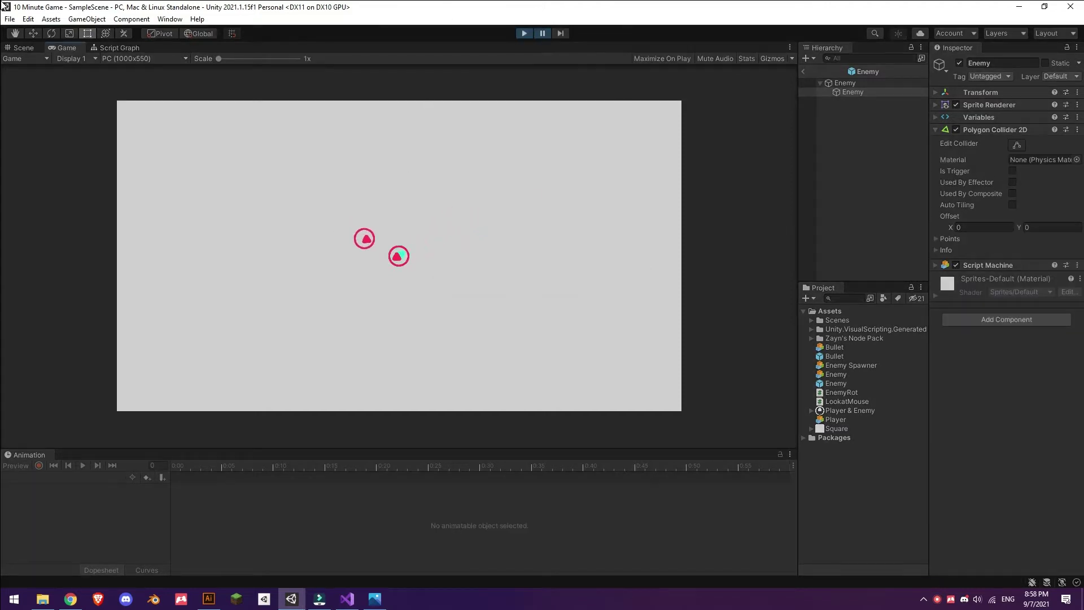
pyautogui.click(24, 47)
pyautogui.click(33, 69)
pyautogui.click(293, 214)
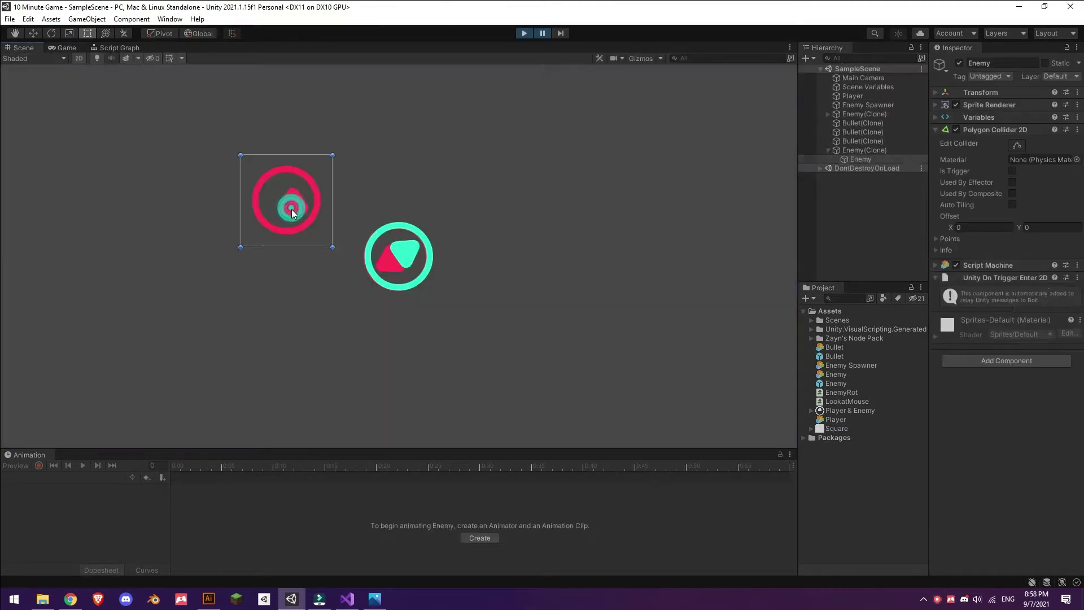
pyautogui.click(1015, 266)
pyautogui.click(1027, 327)
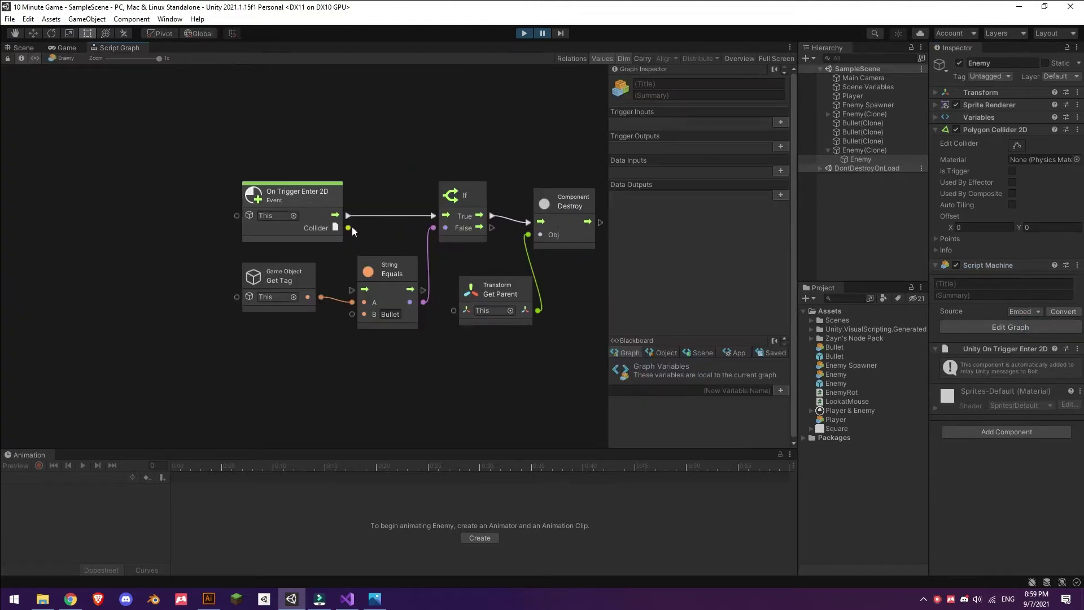
pyautogui.click(63, 47)
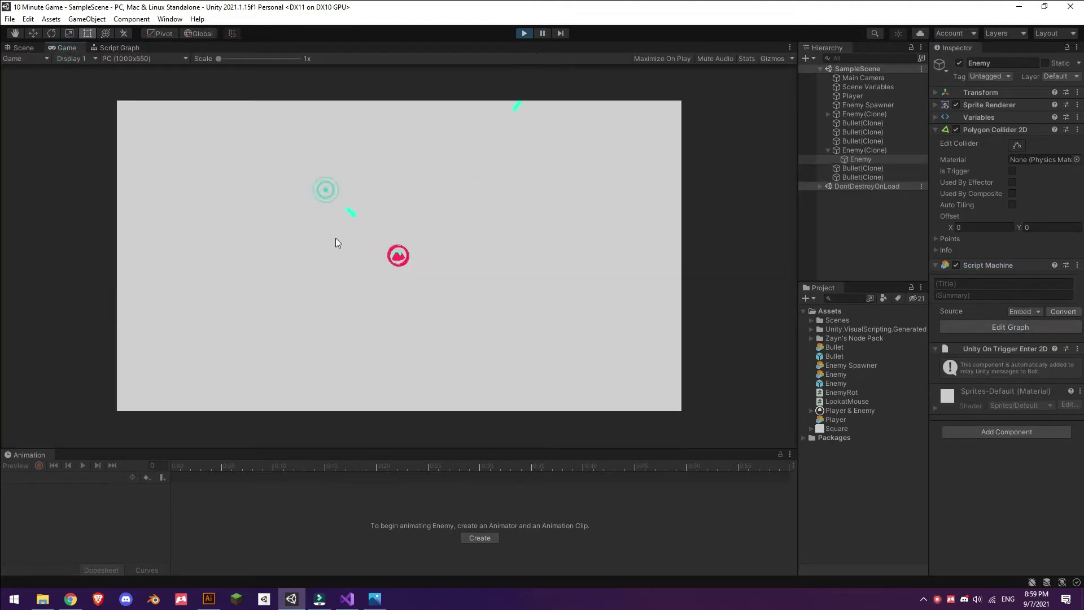
pyautogui.hotkey('ctrl', '1')
pyautogui.click(115, 47)
# Give the Enemy prefab's Script Machine a new graph asset saved as 'Enemy Collider'
pyautogui.click(524, 33)
pyautogui.doubleClick(836, 378)
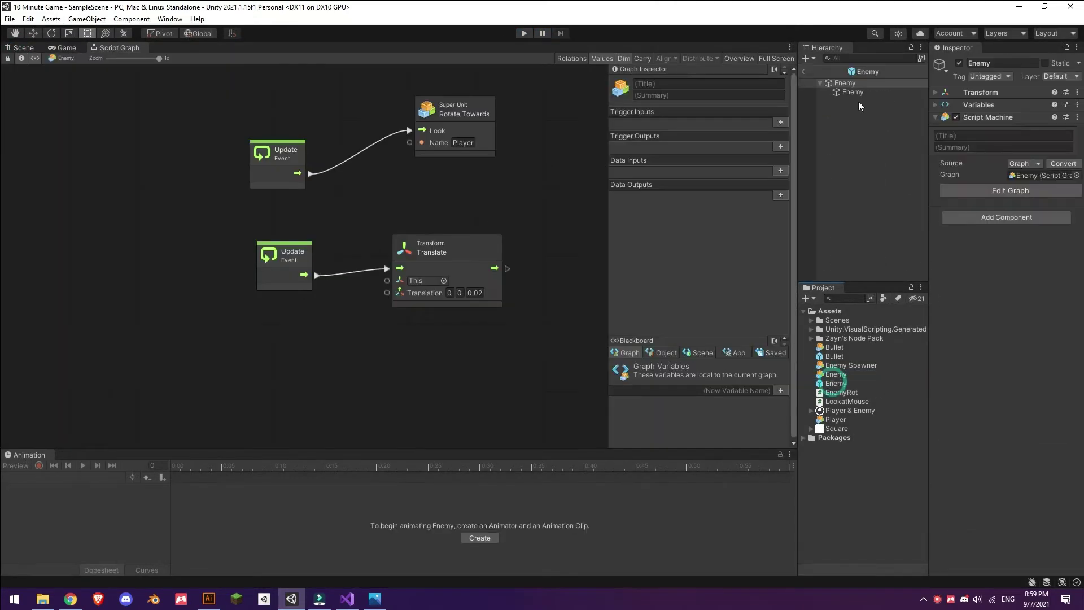
pyautogui.click(853, 92)
pyautogui.click(1063, 317)
pyautogui.write('Enemy Collider')
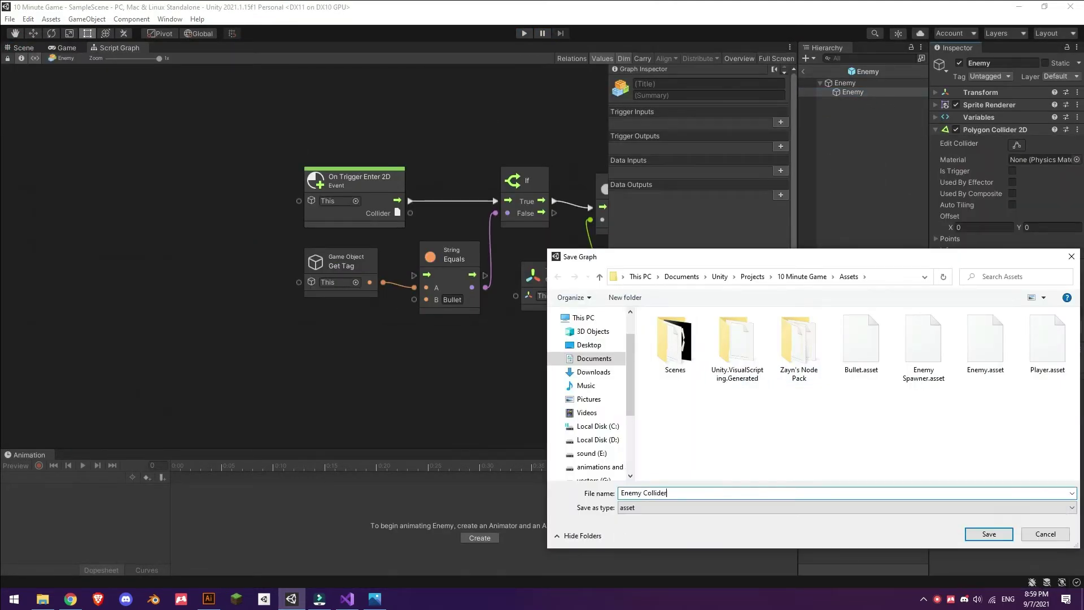
pyautogui.press('Return')
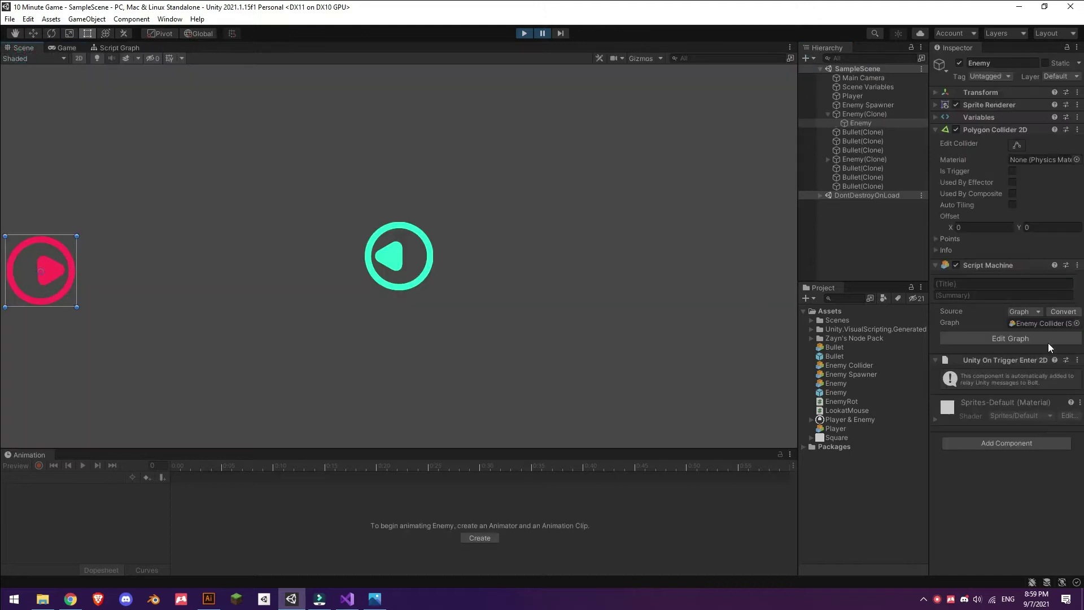
# In the Enemy Collider graph, replace Get Parent and Destroy with a Remove super unit on If True
pyautogui.click(1048, 341)
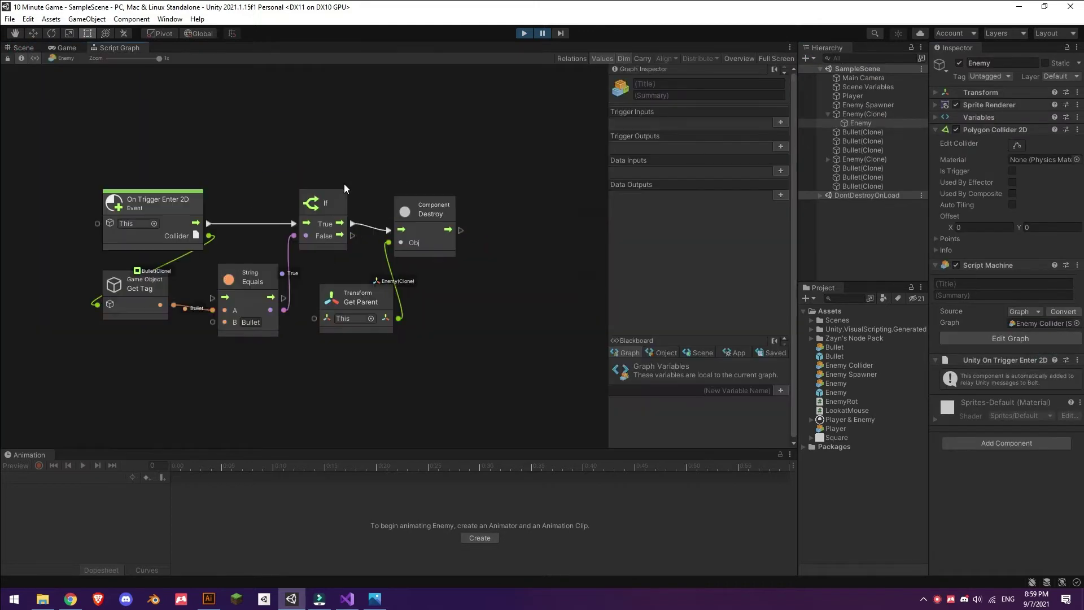
pyautogui.moveTo(373, 355); pyautogui.dragTo(418, 224)
pyautogui.press('Delete')
pyautogui.moveTo(345, 225); pyautogui.dragTo(380, 218)
pyautogui.write('remove')
pyautogui.click(419, 252)
# Resume the game in the Game view to test the bullet hits, then stop play
pyautogui.click(82, 48)
pyautogui.click(542, 34)
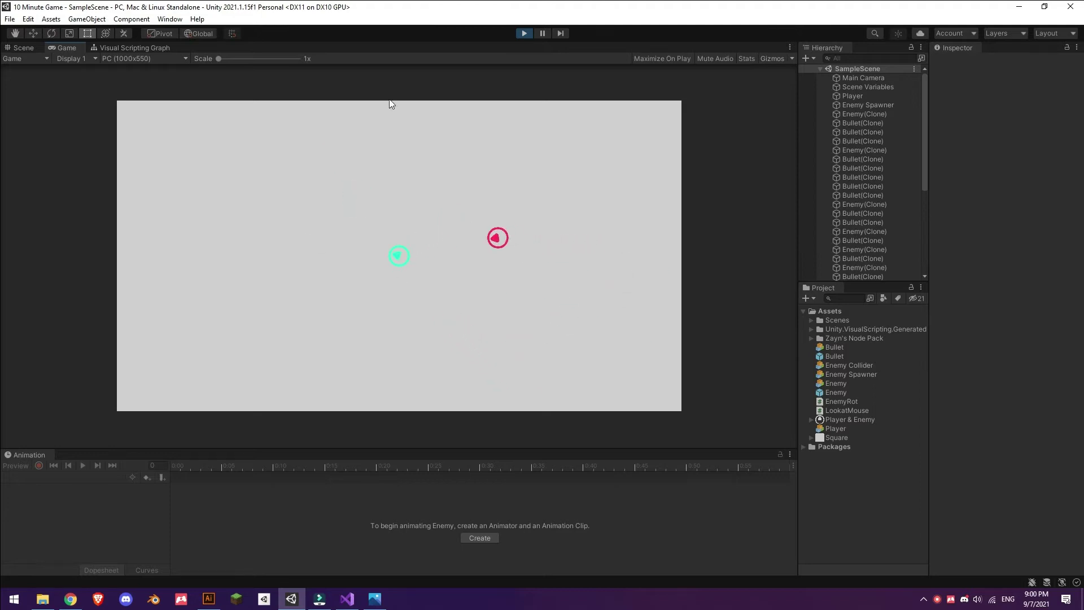
pyautogui.hotkey('ctrl', 'p')
# Add a Square sprite to the scene and colour it a semi-transparent pink
pyautogui.moveTo(839, 433); pyautogui.dragTo(853, 115)
pyautogui.click(22, 48)
pyautogui.click(812, 320)
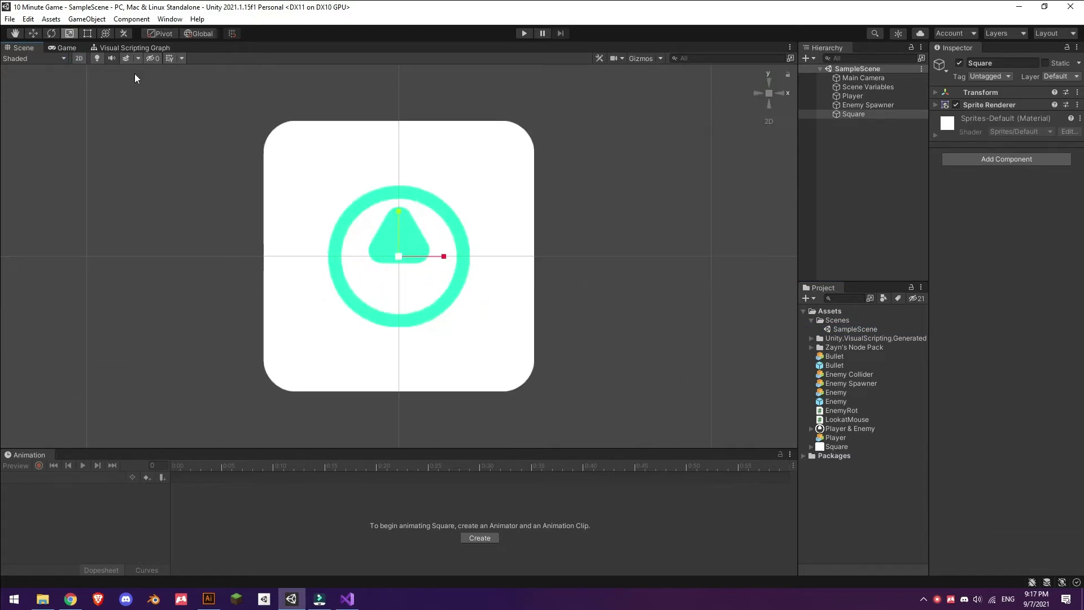
pyautogui.press('w')
pyautogui.hotkey('ctrl', 'z')
pyautogui.hotkey('ctrl', '2')
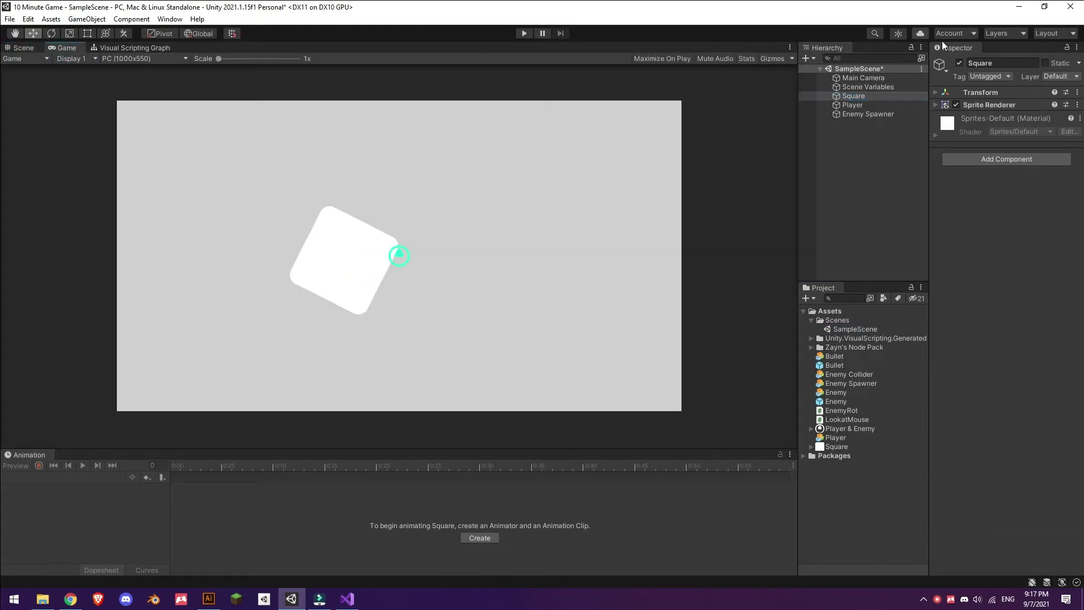
pyautogui.click(935, 105)
pyautogui.click(1006, 129)
pyautogui.click(973, 386)
pyautogui.moveTo(1044, 348); pyautogui.dragTo(988, 349)
# Duplicate the square, recolour a copy yellow, and spread the copies across the scene
pyautogui.hotkey('ctrl', '1')
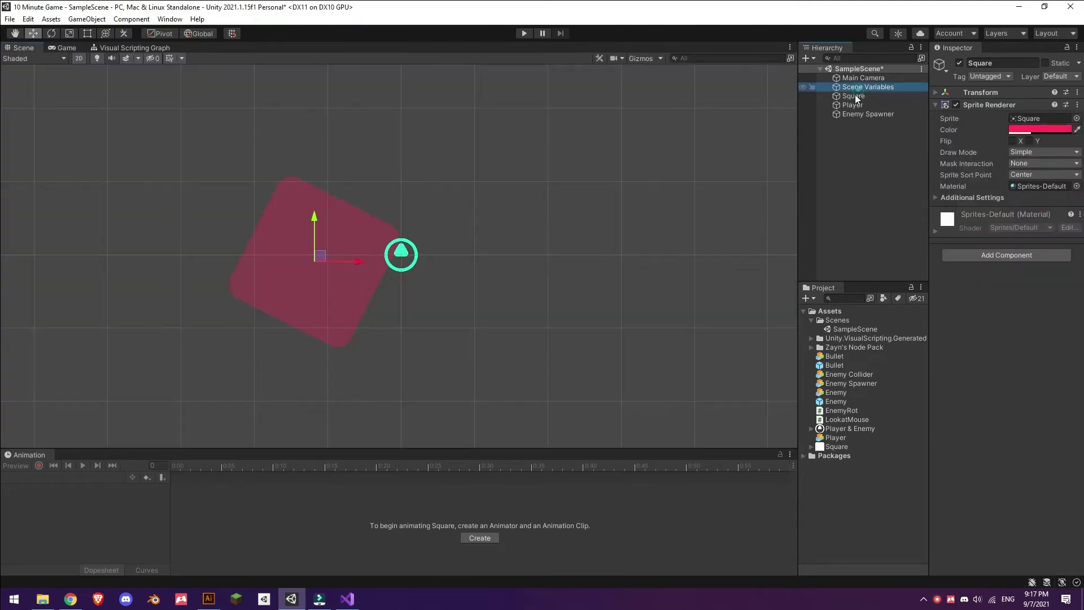
pyautogui.hotkey('ctrl', 'd')
pyautogui.moveTo(381, 231); pyautogui.dragTo(574, 184)
pyautogui.click(1039, 130)
pyautogui.hotkey('ctrl', 'd')
pyautogui.moveTo(537, 221); pyautogui.dragTo(473, 402)
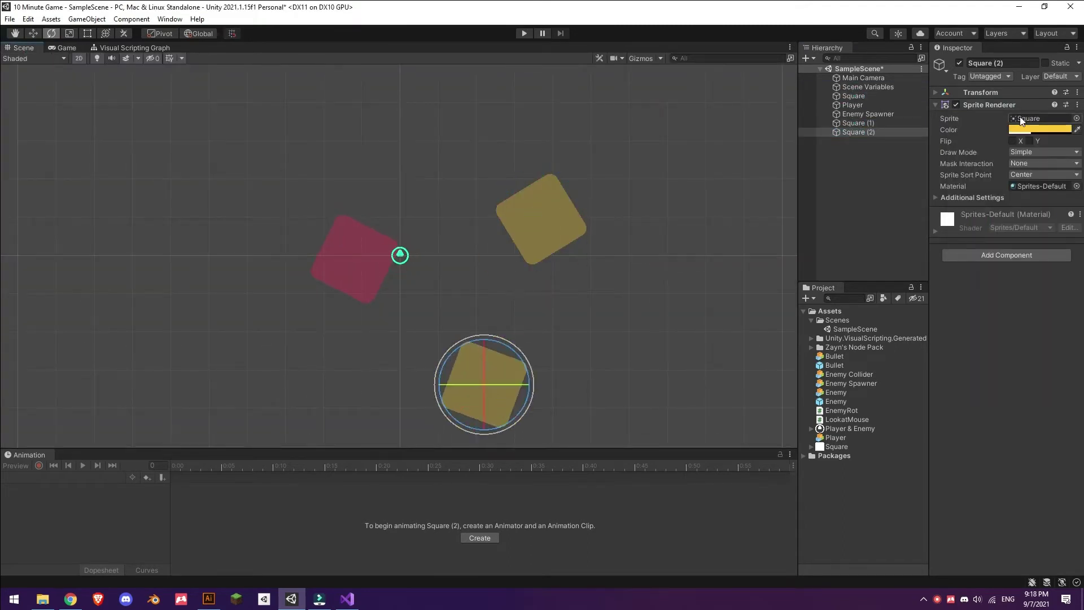
pyautogui.click(66, 47)
# Create an empty object named Background and parent the squares under it
pyautogui.click(863, 78)
pyautogui.click(1056, 130)
pyautogui.hotkey('ctrl', 'shift', 'n')
pyautogui.write('Backg')
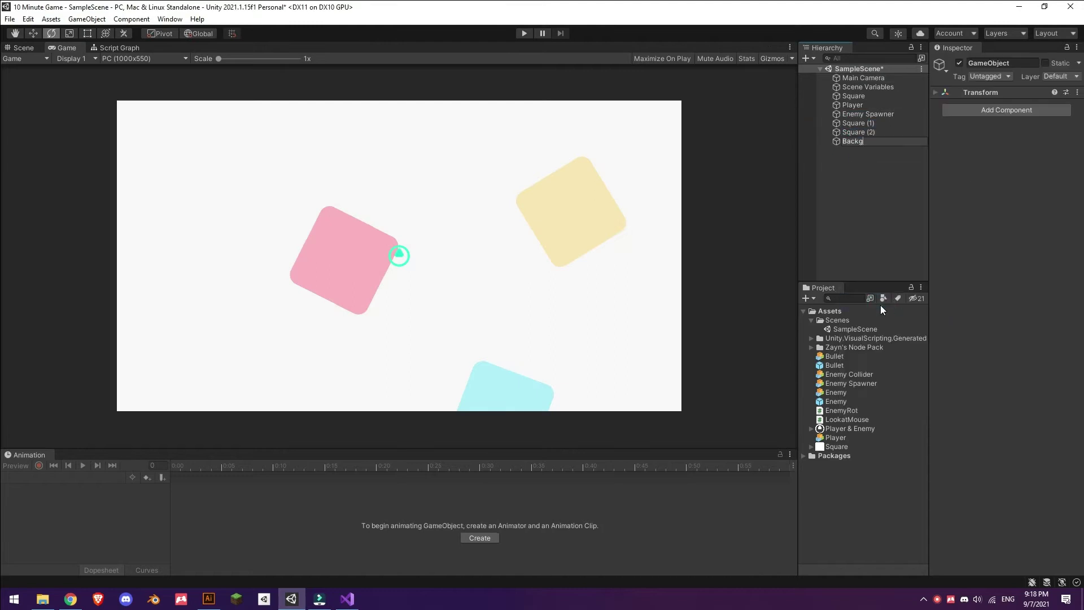
pyautogui.write('round')
pyautogui.keyDown('ctrl'); pyautogui.click(858, 131); pyautogui.keyUp('ctrl')
pyautogui.keyDown('ctrl'); pyautogui.click(858, 122); pyautogui.keyUp('ctrl')
pyautogui.keyDown('ctrl'); pyautogui.click(874, 103); pyautogui.keyUp('ctrl')
pyautogui.moveTo(886, 96); pyautogui.dragTo(884, 93)
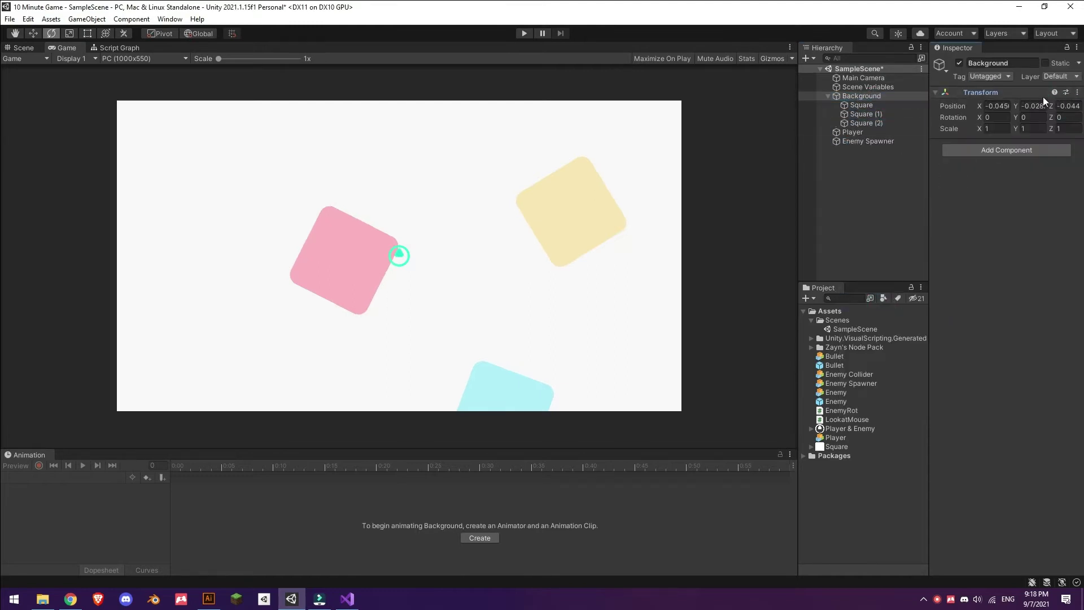
# Recolour Square (1) and give a square a Script Machine with a new Background Square graph
pyautogui.click(864, 114)
pyautogui.click(1008, 130)
pyautogui.click(1065, 350)
pyautogui.click(866, 123)
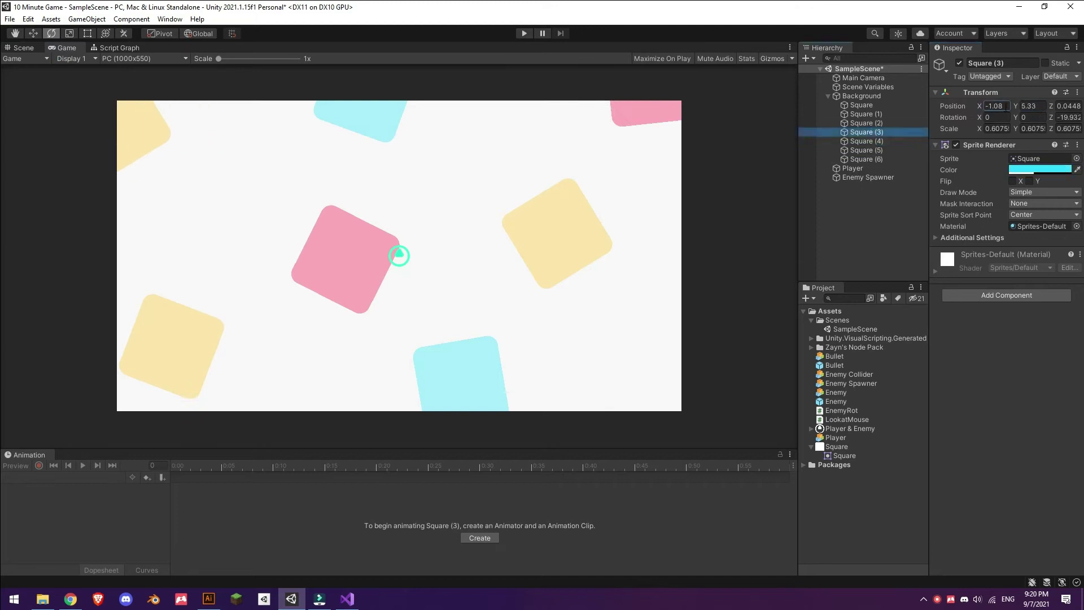
pyautogui.click(861, 105)
pyautogui.click(1053, 155)
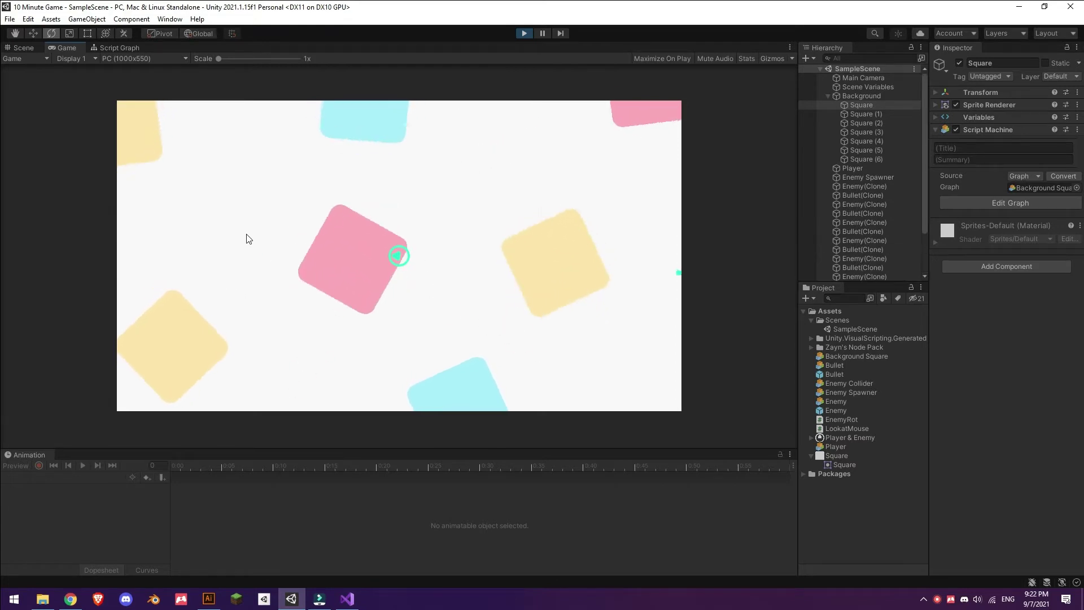
# Paste the Script Machine as a new component onto all background squares, check one, and replay
pyautogui.click(539, 31)
pyautogui.keyDown('shift'); pyautogui.click(867, 159); pyautogui.keyUp('shift')
pyautogui.click(1078, 130)
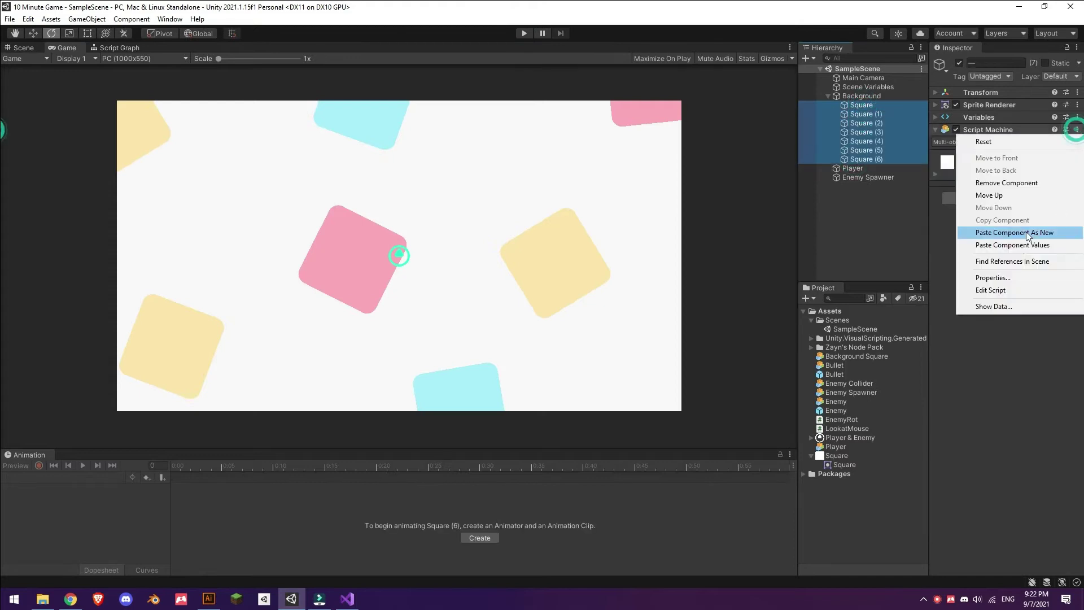
pyautogui.click(1025, 232)
pyautogui.click(862, 150)
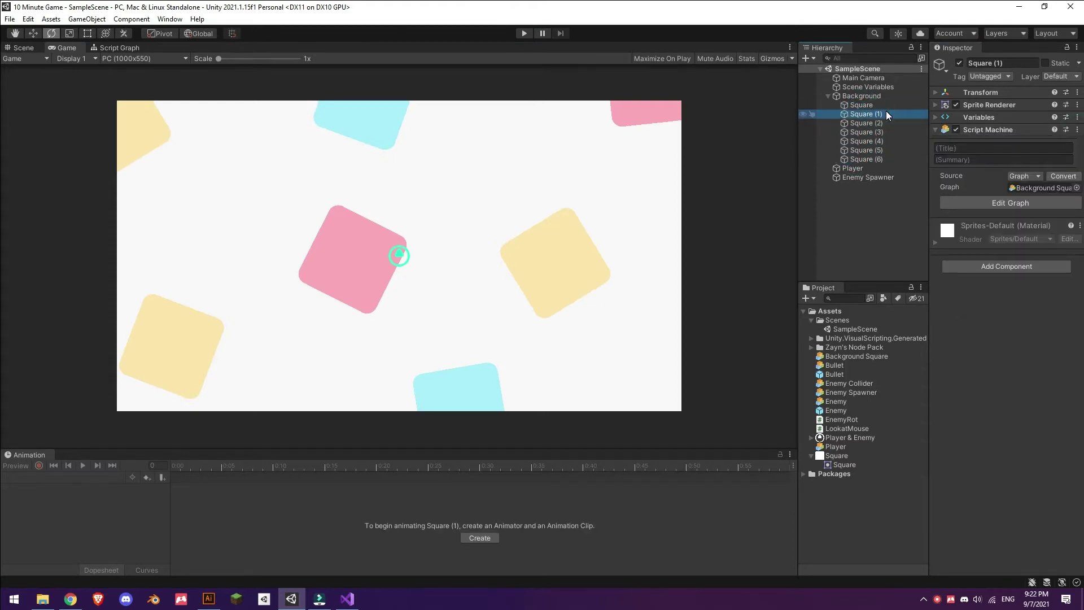
pyautogui.click(950, 202)
pyautogui.click(523, 34)
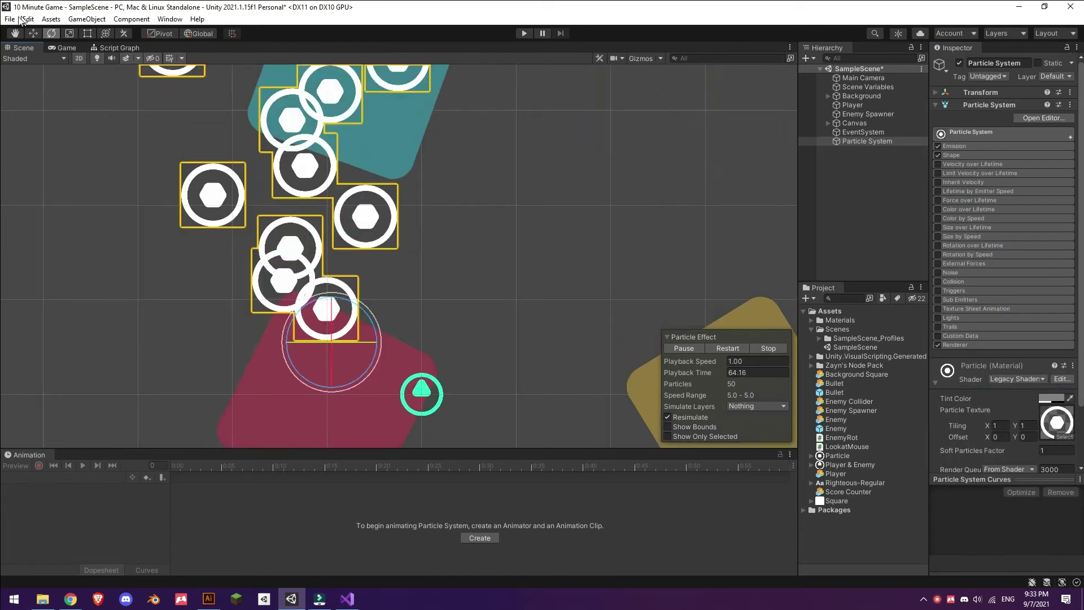
# Enable Size over Lifetime on the Particle System and review its Shape, Emission and main settings
pyautogui.click(963, 155)
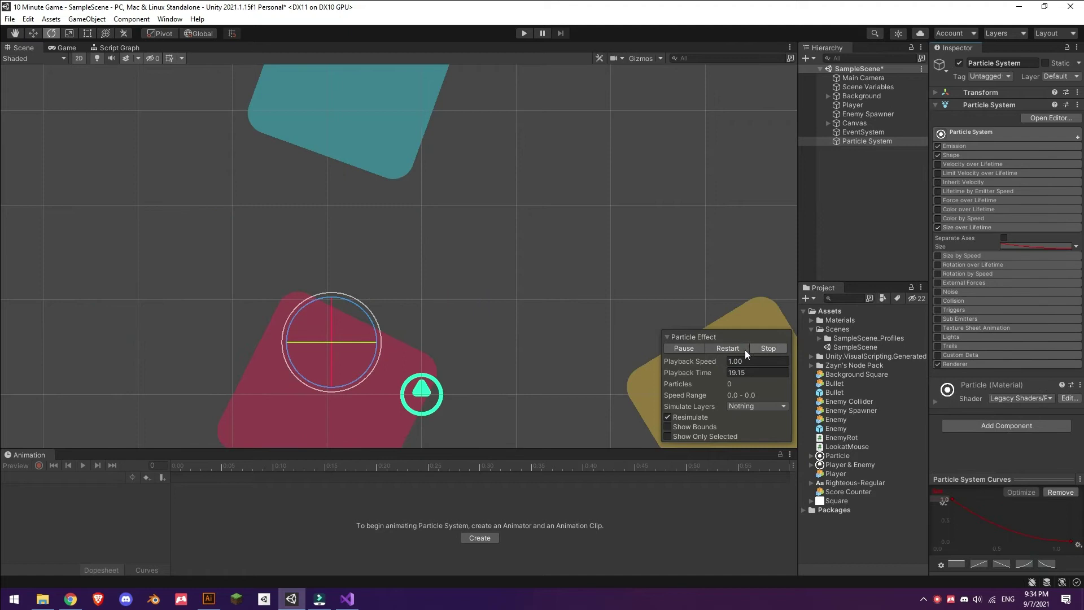
pyautogui.click(985, 220)
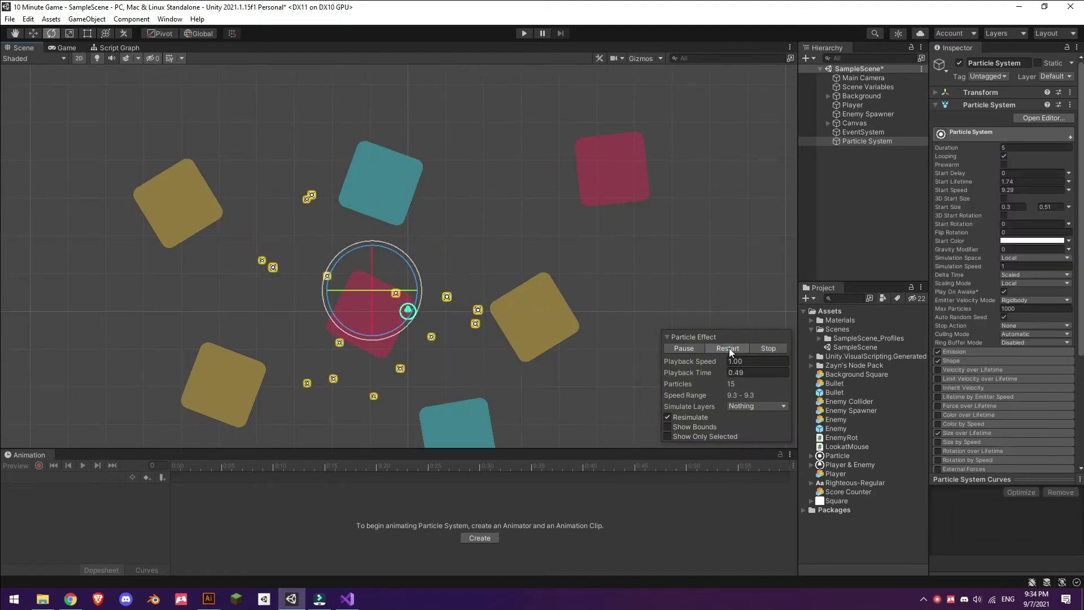
pyautogui.click(730, 348)
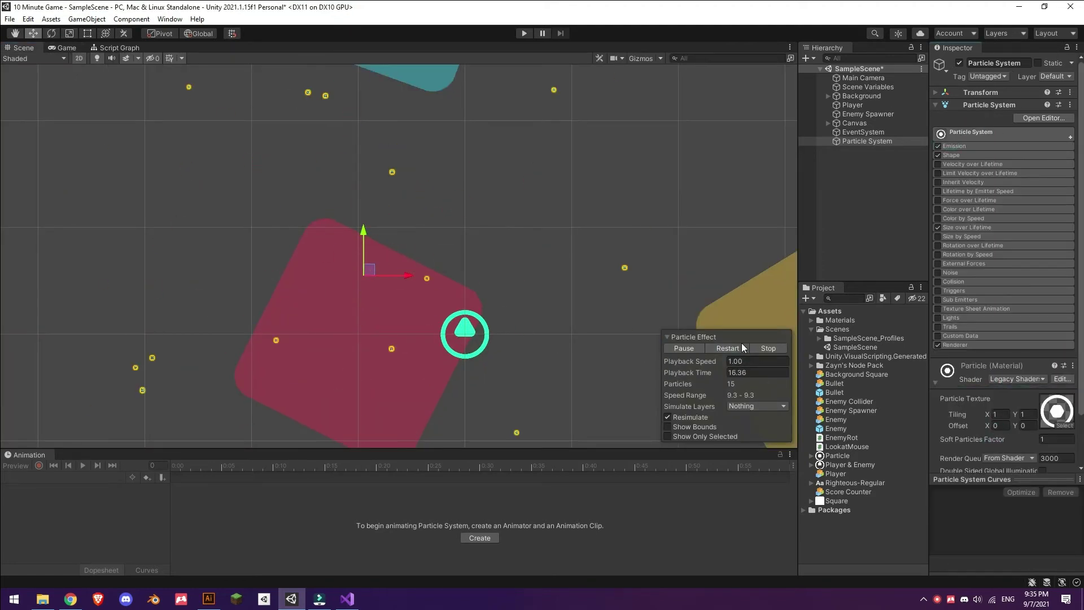
pyautogui.click(954, 146)
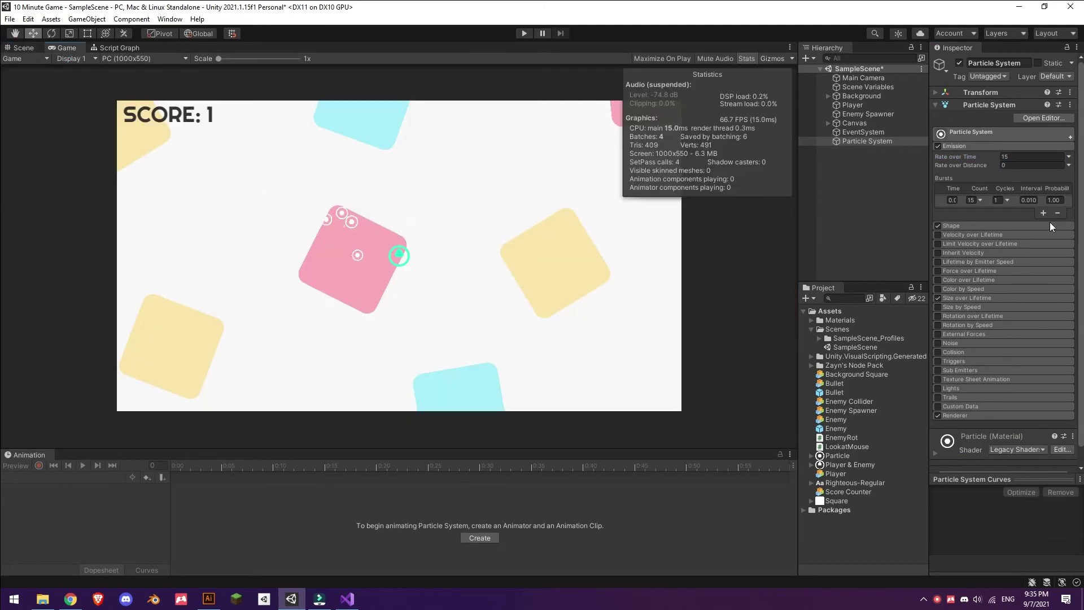
pyautogui.click(988, 134)
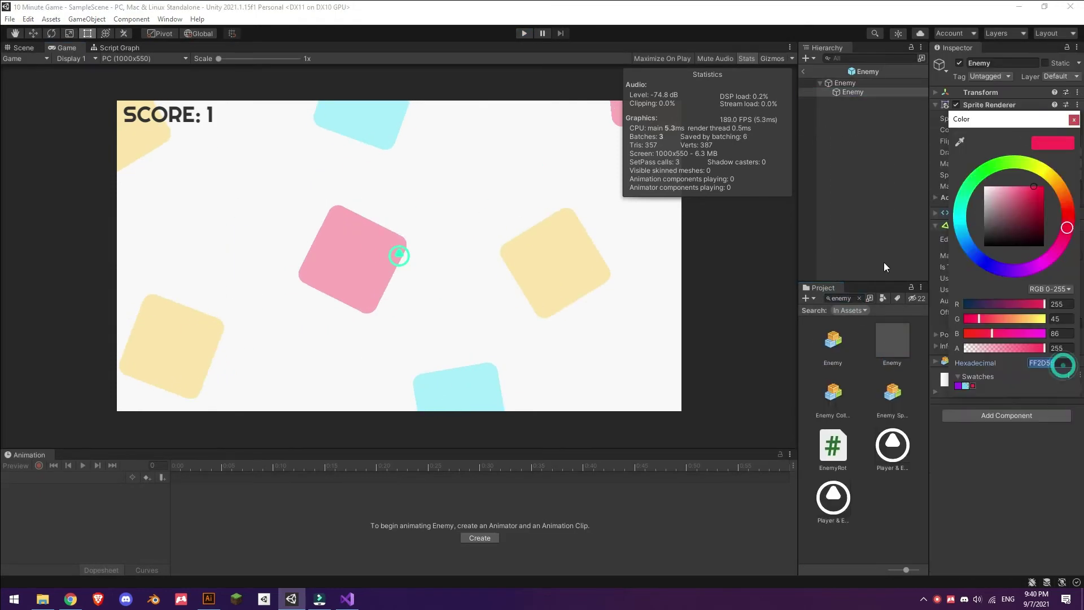
# Run the game to test the Bullet's particle effect, then stop play mode
pyautogui.hotkey('ctrl', 'p')
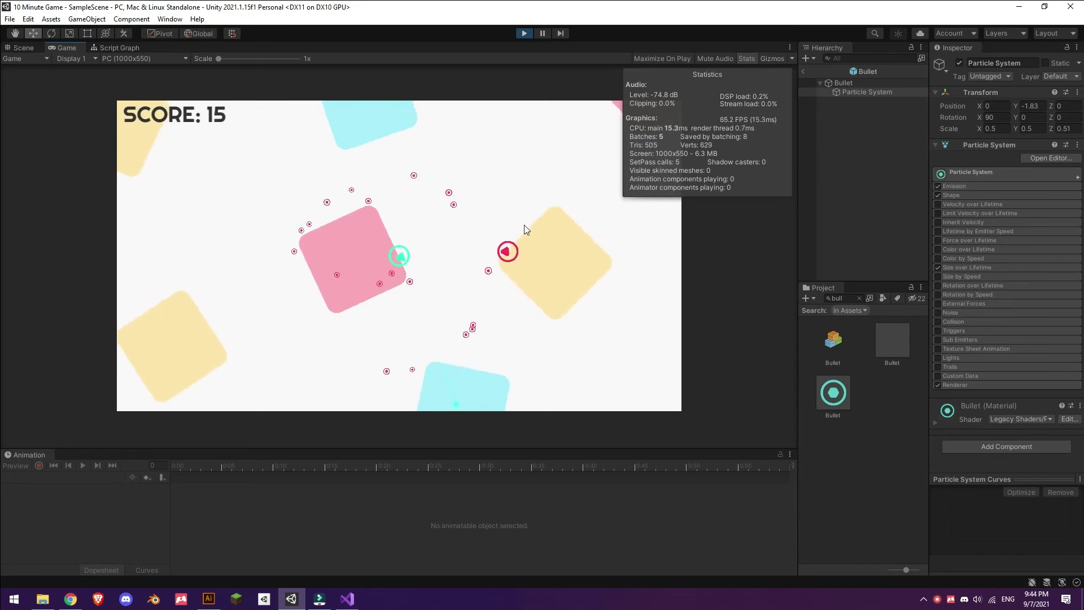
pyautogui.click(524, 33)
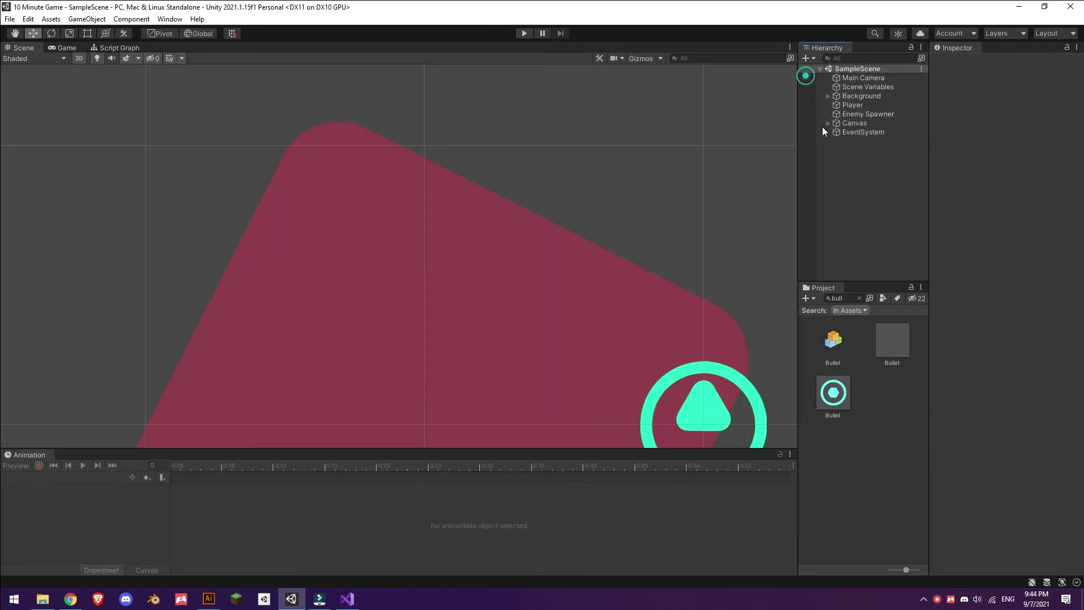
# Add a UI Image to the scene from the Hierarchy's create menu
pyautogui.rightClick(840, 157)
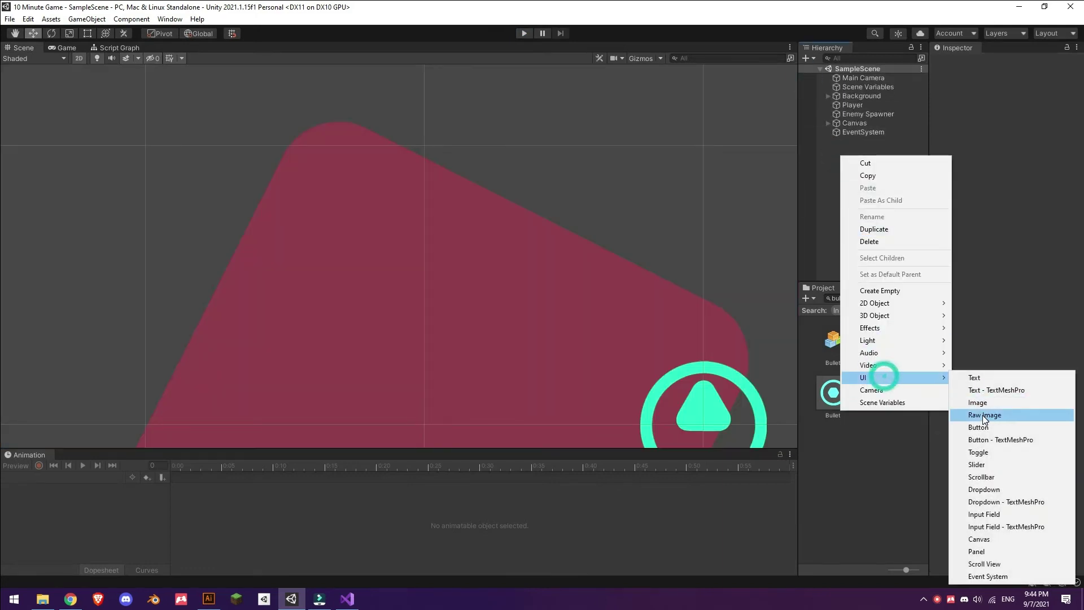
pyautogui.click(994, 405)
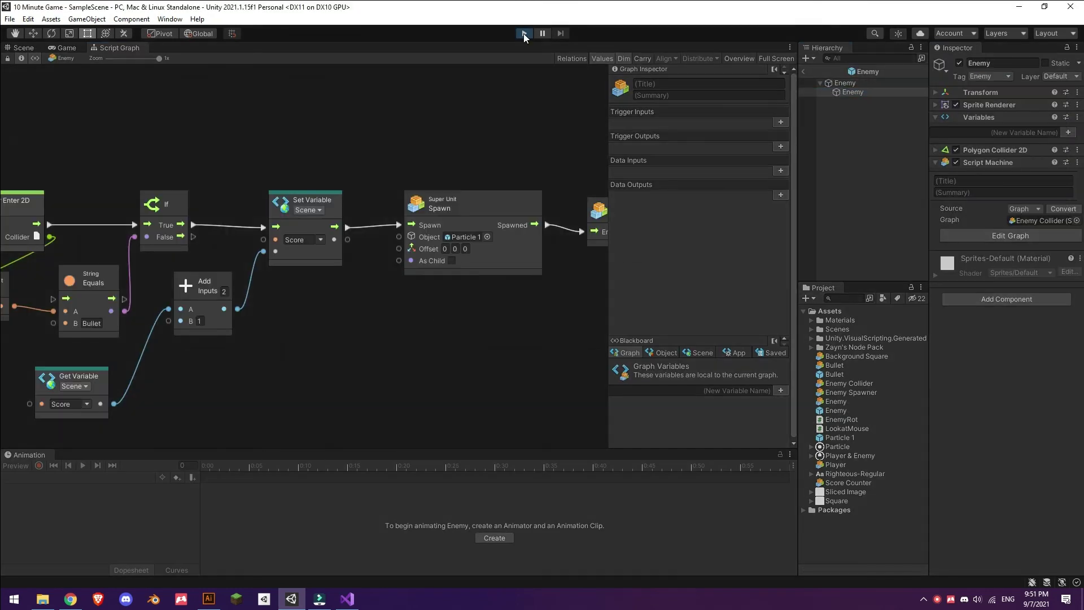
# Play until game over and use Retry to confirm the level restarts, then bring up the Level scene's options
pyautogui.click(523, 33)
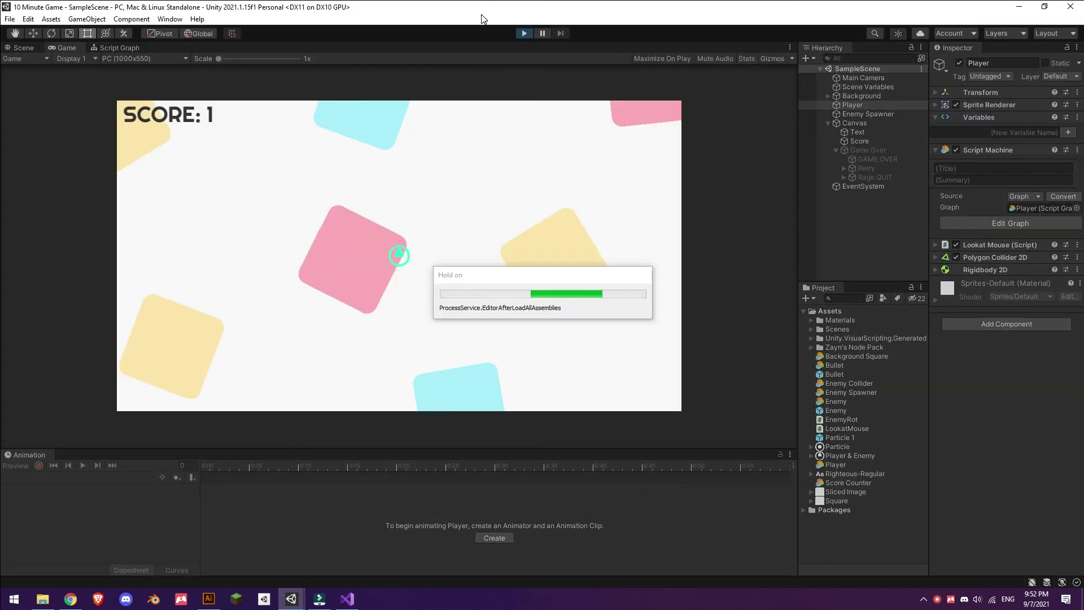
pyautogui.click(446, 301)
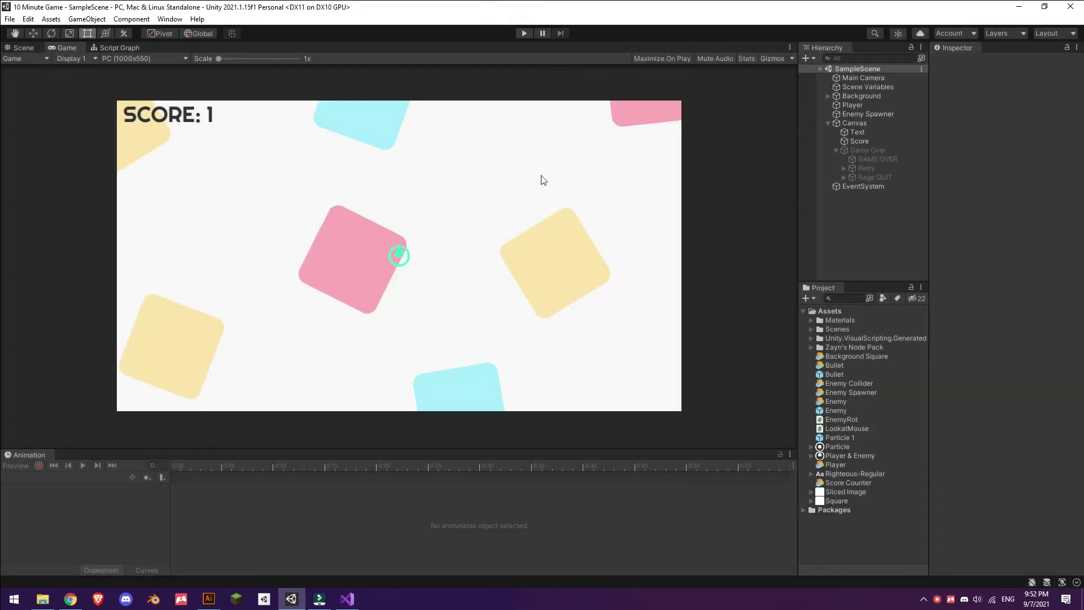
pyautogui.click(389, 291)
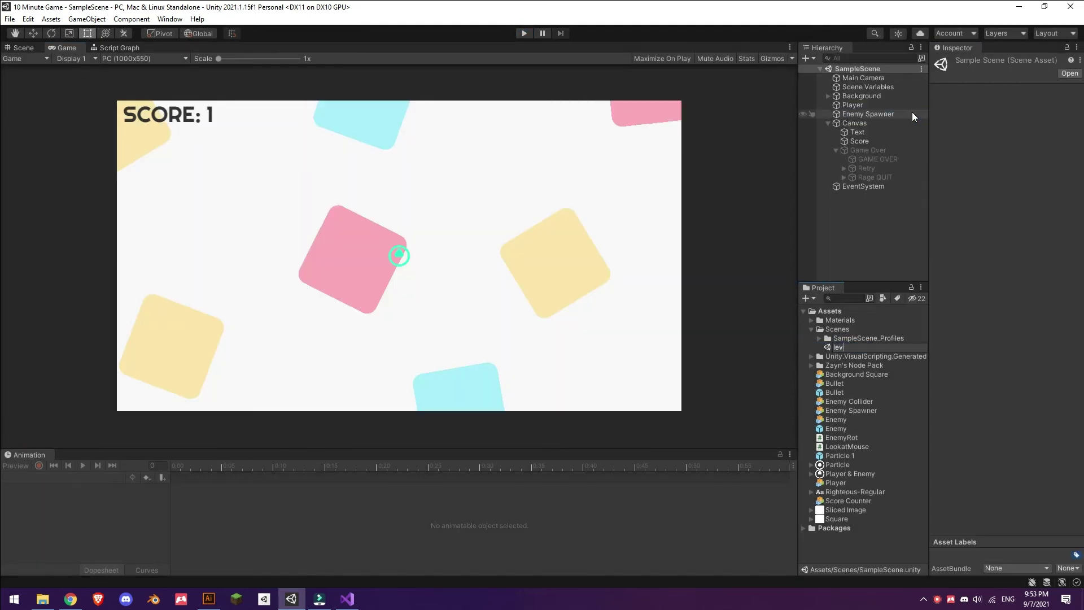
pyautogui.rightClick(855, 348)
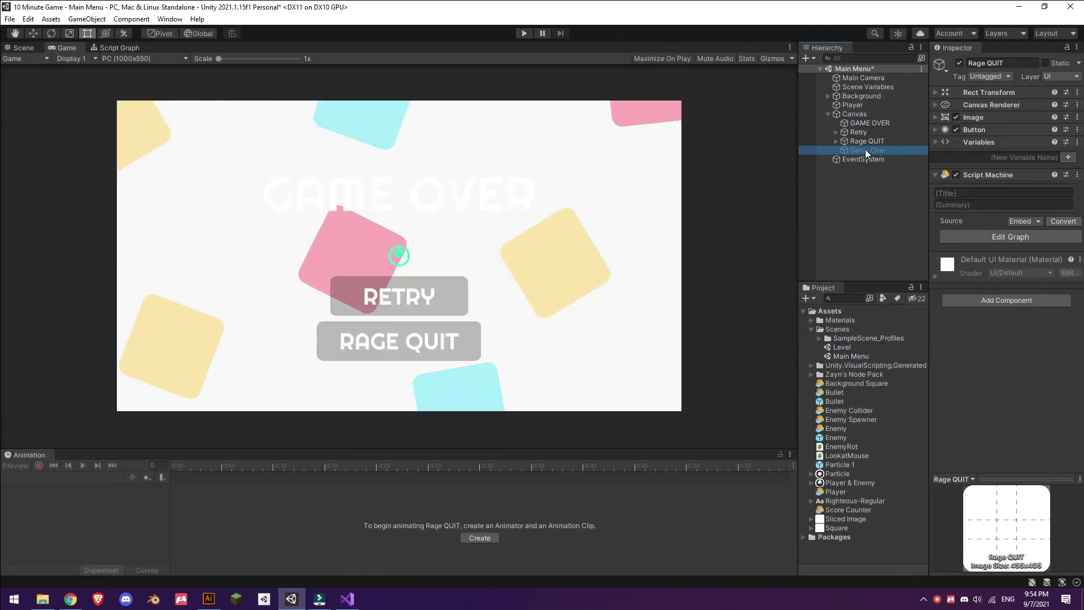
# Retitle the menu text from 'Shooter Shapes?' to 'Shooter Ship?' and select the Retry button
pyautogui.click(1055, 155)
pyautogui.write('Shooter Shapes?')
pyautogui.hotkey('ctrl', 'a')
pyautogui.press('BackSpace')
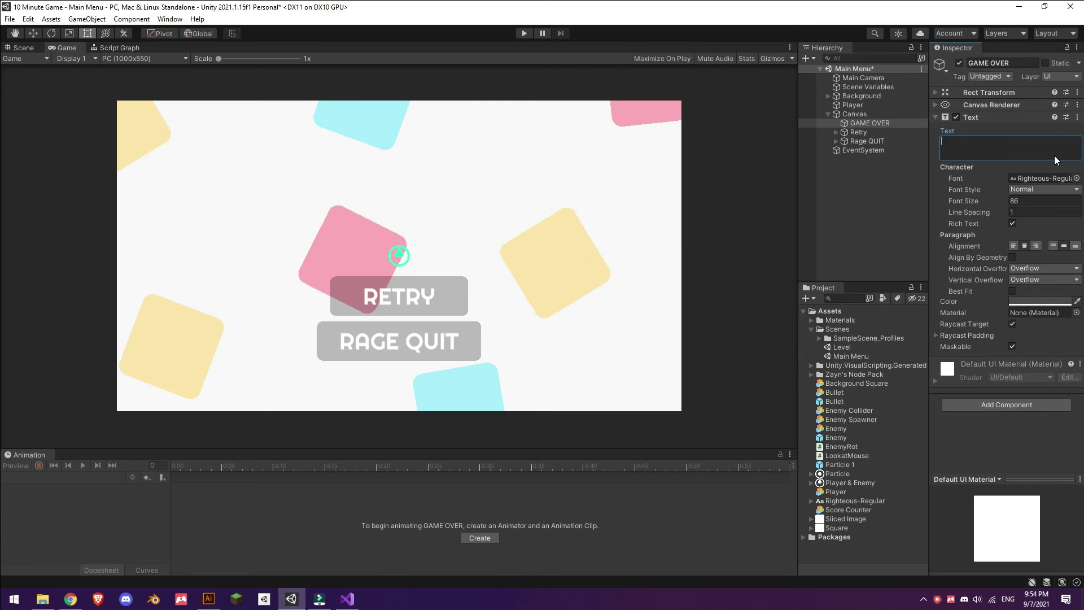
pyautogui.write('Shooter Ship?')
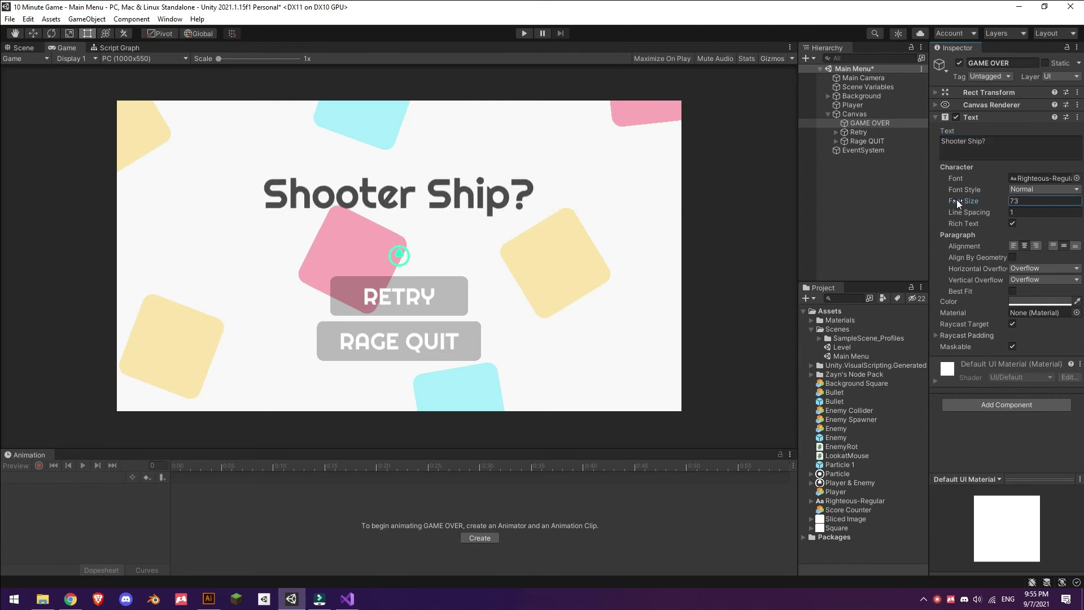
pyautogui.click(828, 134)
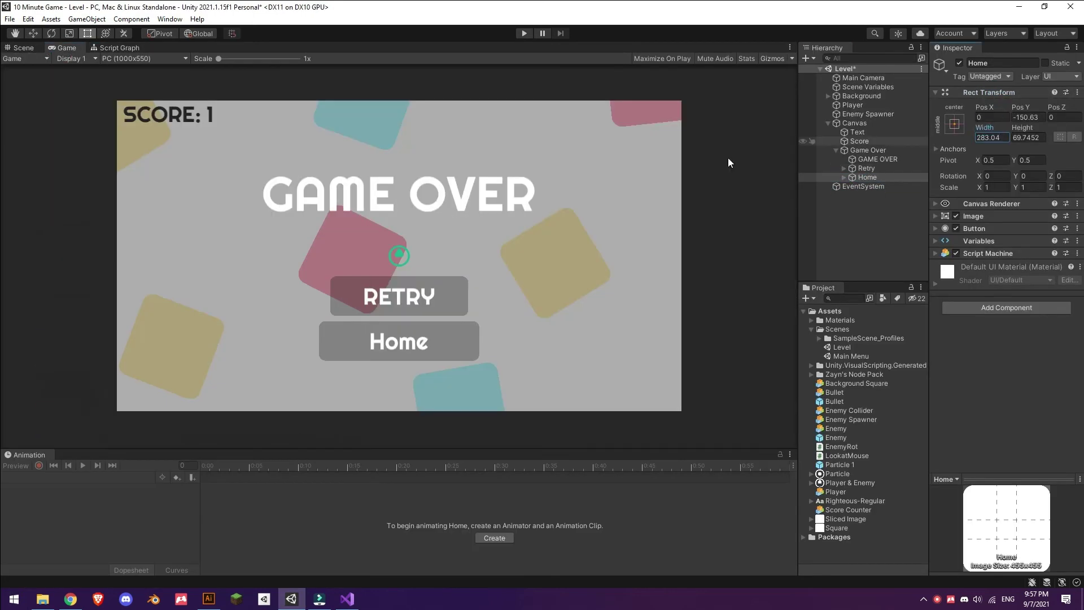
# Run the menu and start the level from it, then reopen and play the Main Menu scene
pyautogui.click(524, 33)
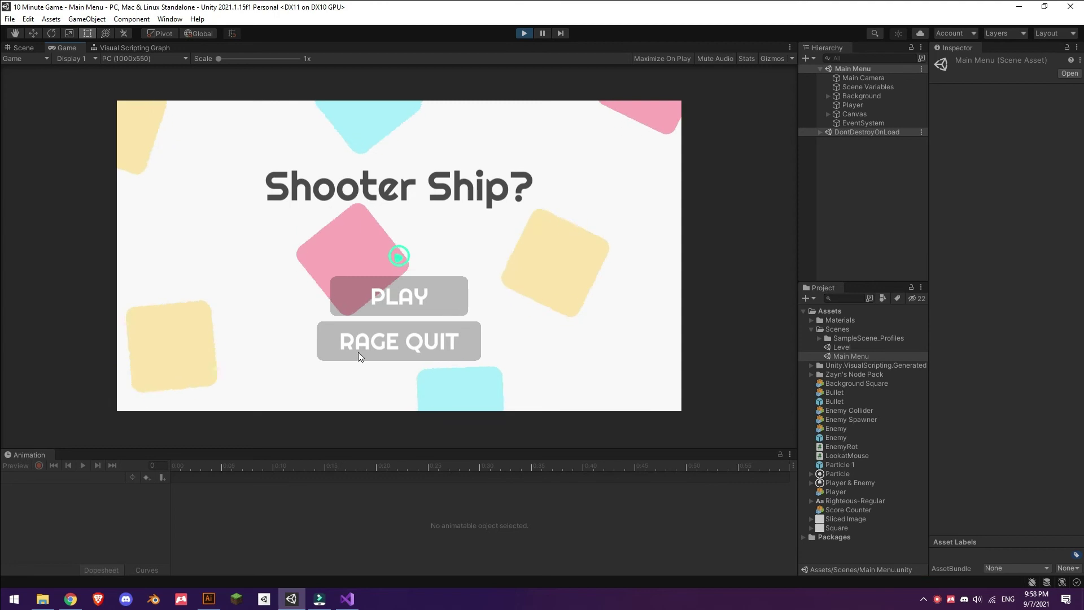
pyautogui.click(350, 296)
pyautogui.click(386, 304)
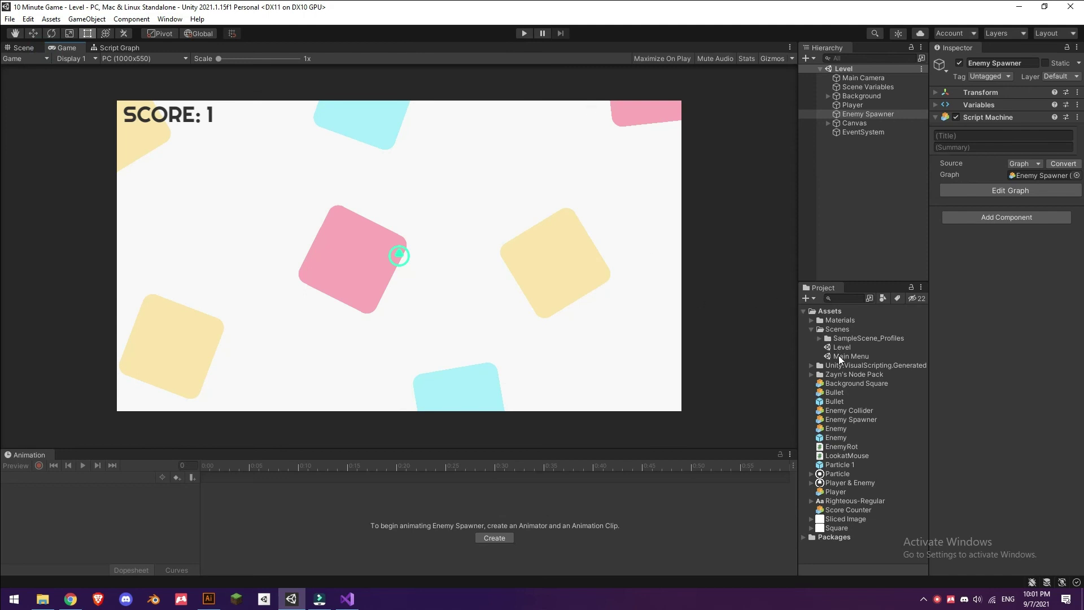
pyautogui.doubleClick(840, 357)
pyautogui.click(524, 34)
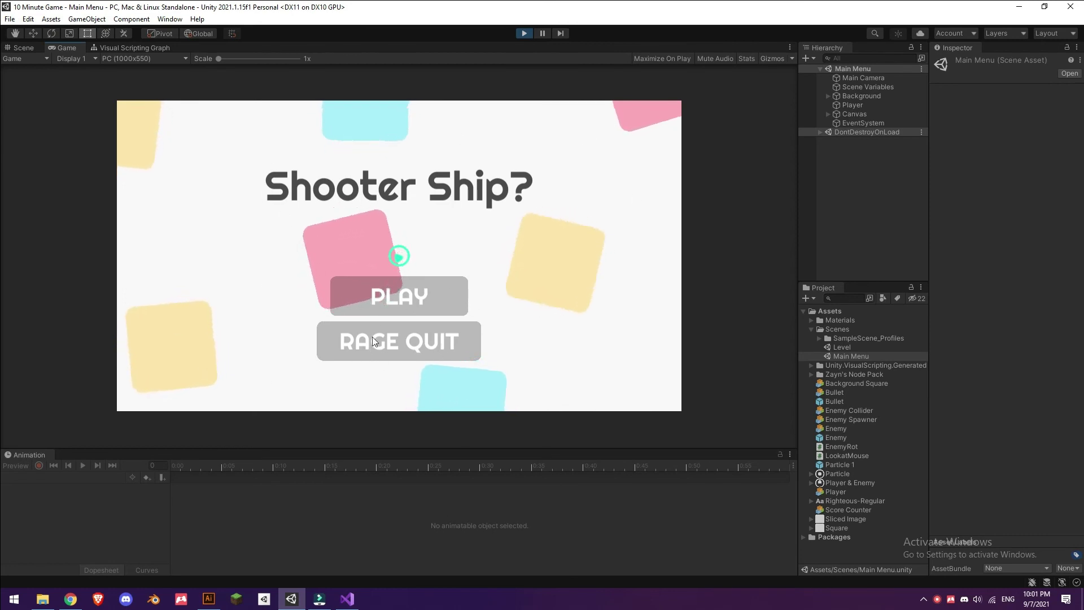
# Launch the Level with PLAY, then RETRY eight times after GAME OVER, confirming the score resets to 0
pyautogui.click(398, 294)
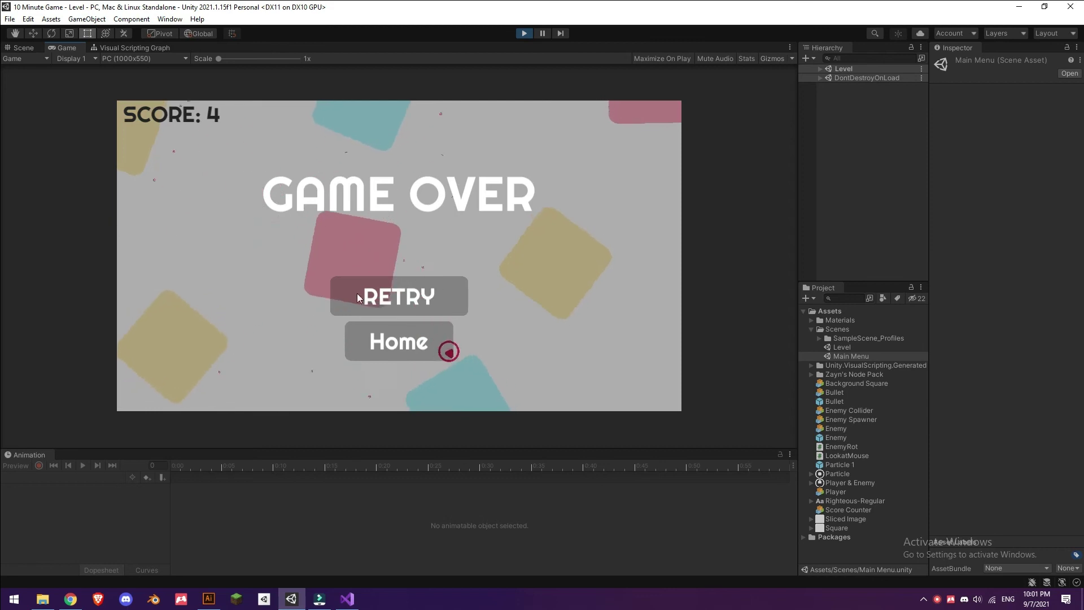
pyautogui.click(443, 297)
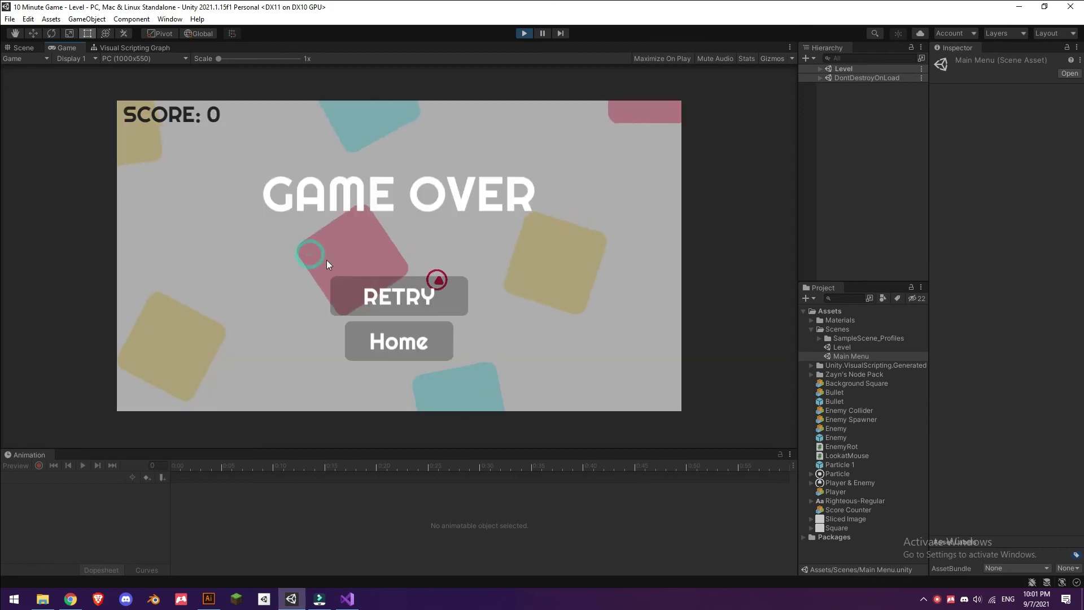
pyautogui.click(446, 297)
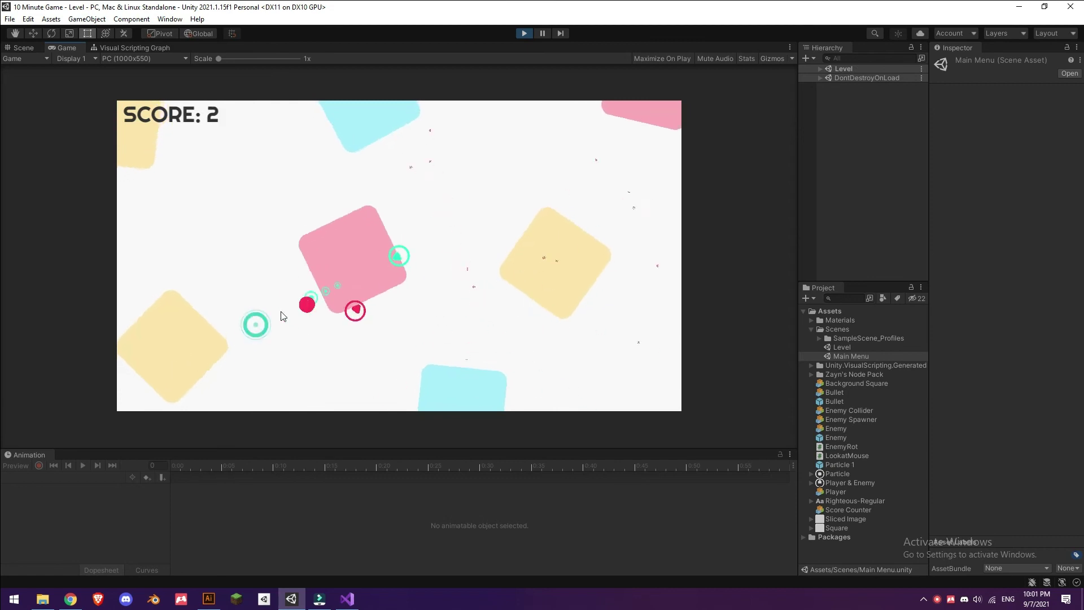
pyautogui.click(446, 296)
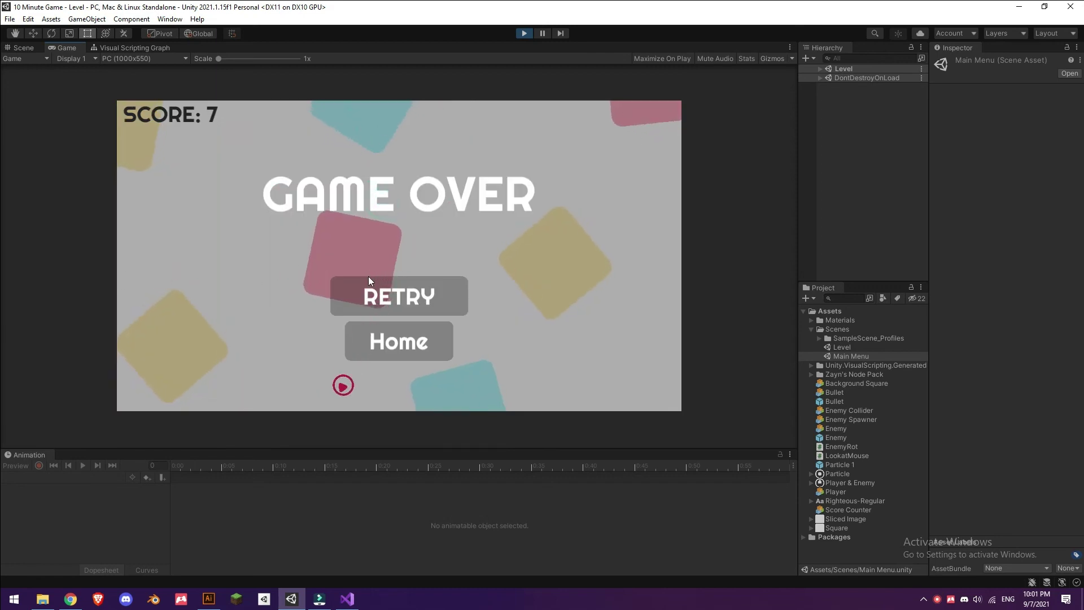
pyautogui.click(371, 292)
pyautogui.click(390, 291)
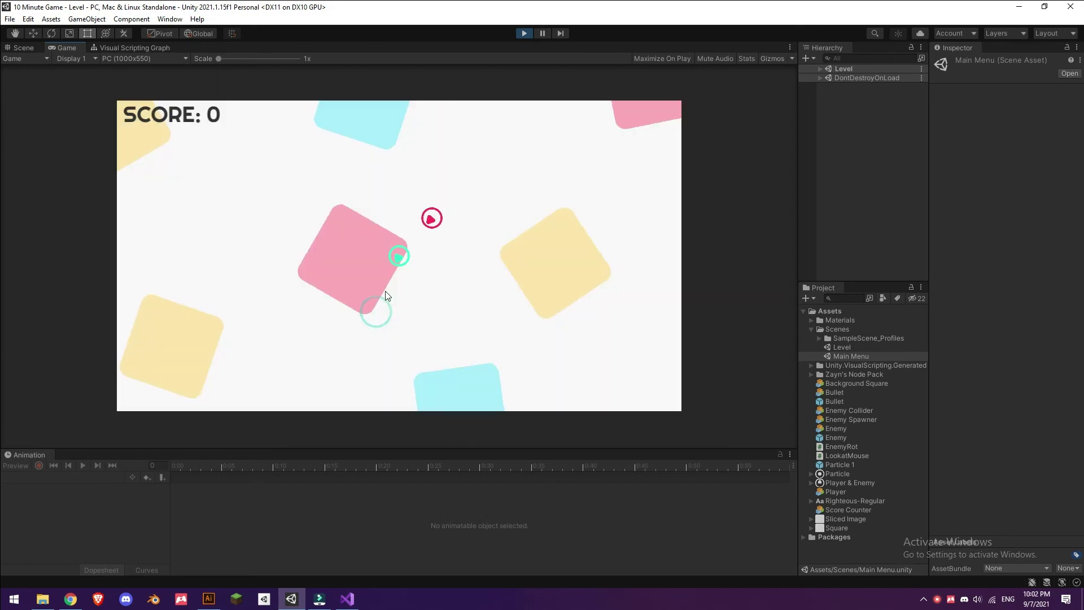
pyautogui.click(391, 288)
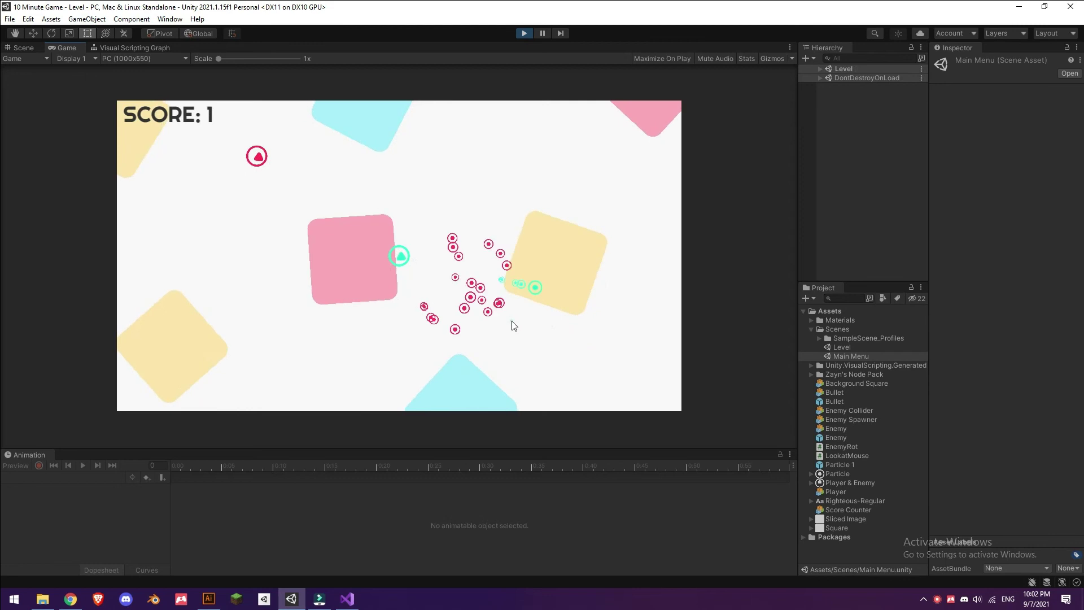
pyautogui.click(386, 297)
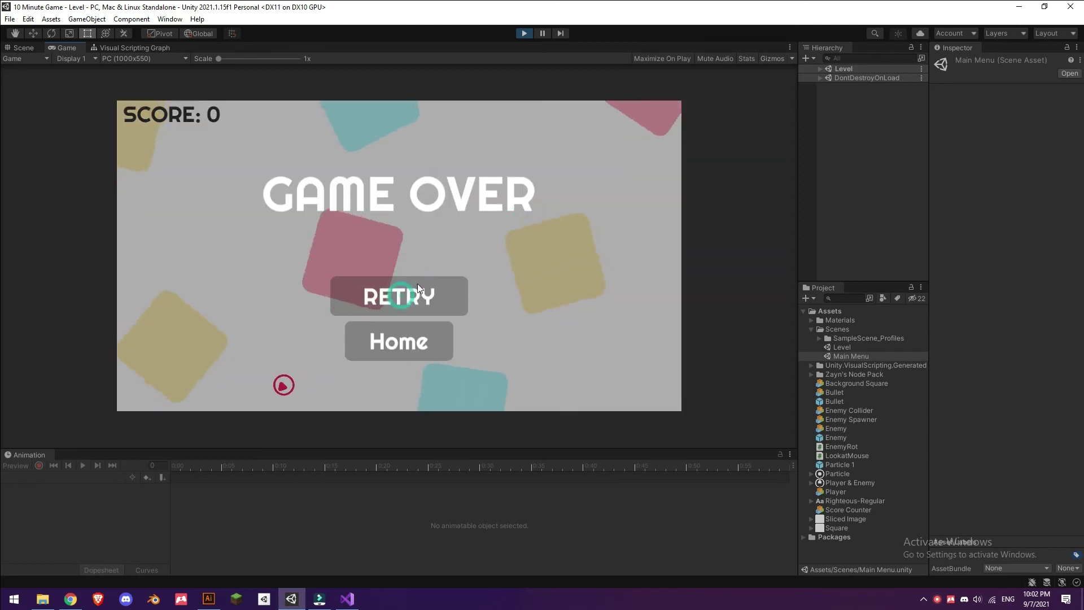
pyautogui.click(416, 287)
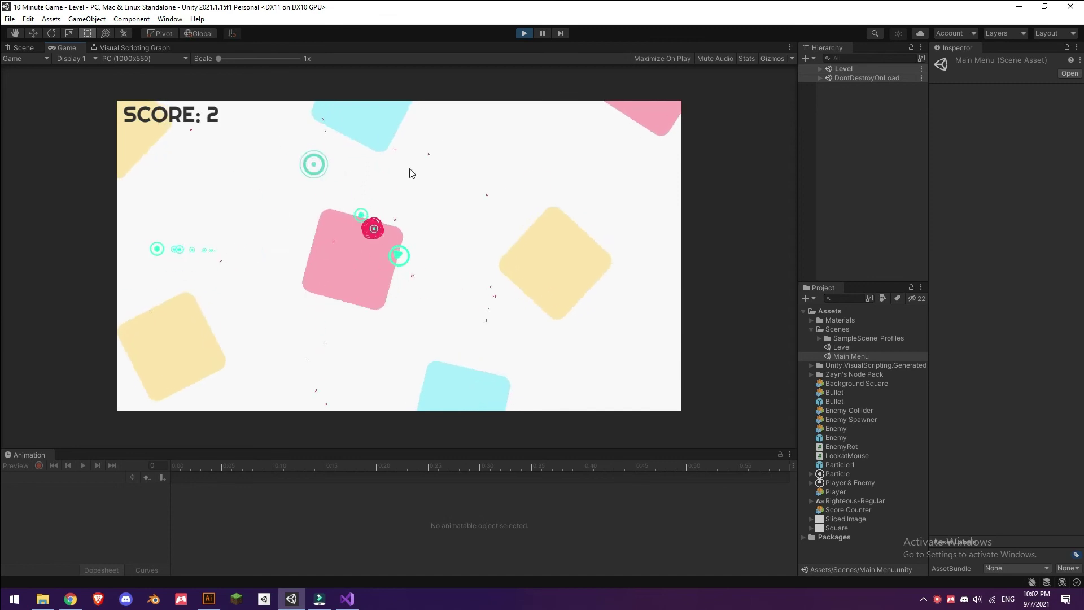